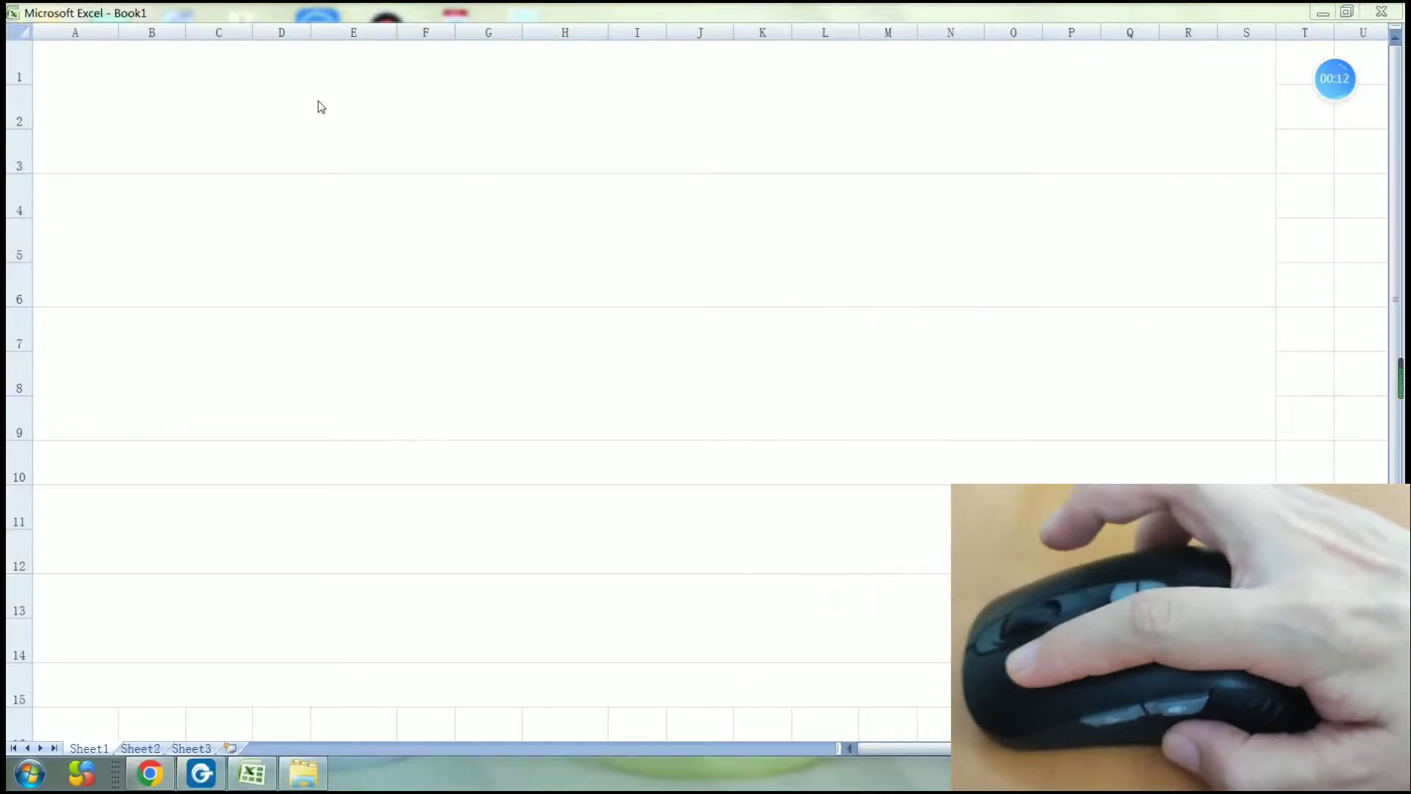
Dictate the Chinese paragraph on the mouse's voice typing and translation features into merged cell A1:S3.
left_click(302, 132)
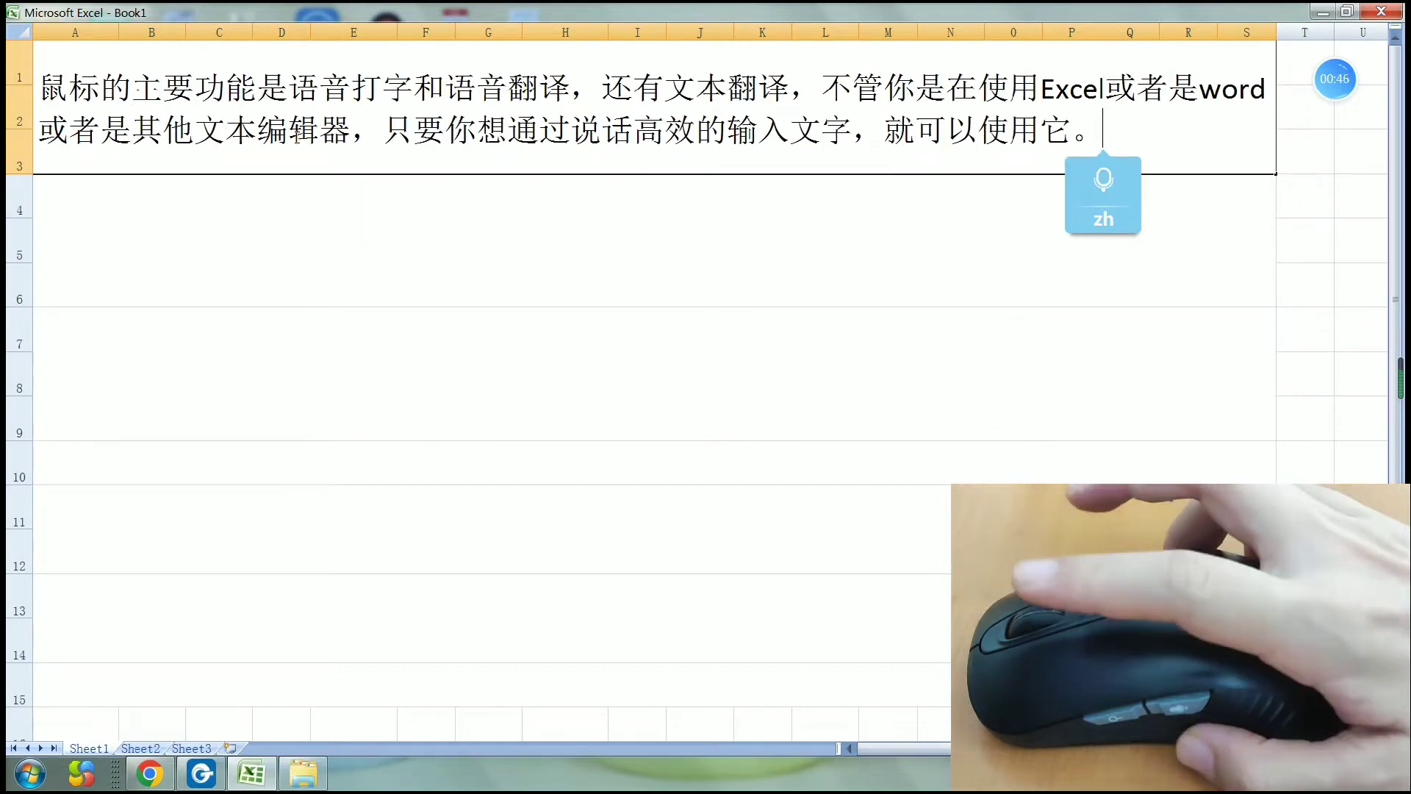
left_click(187, 360)
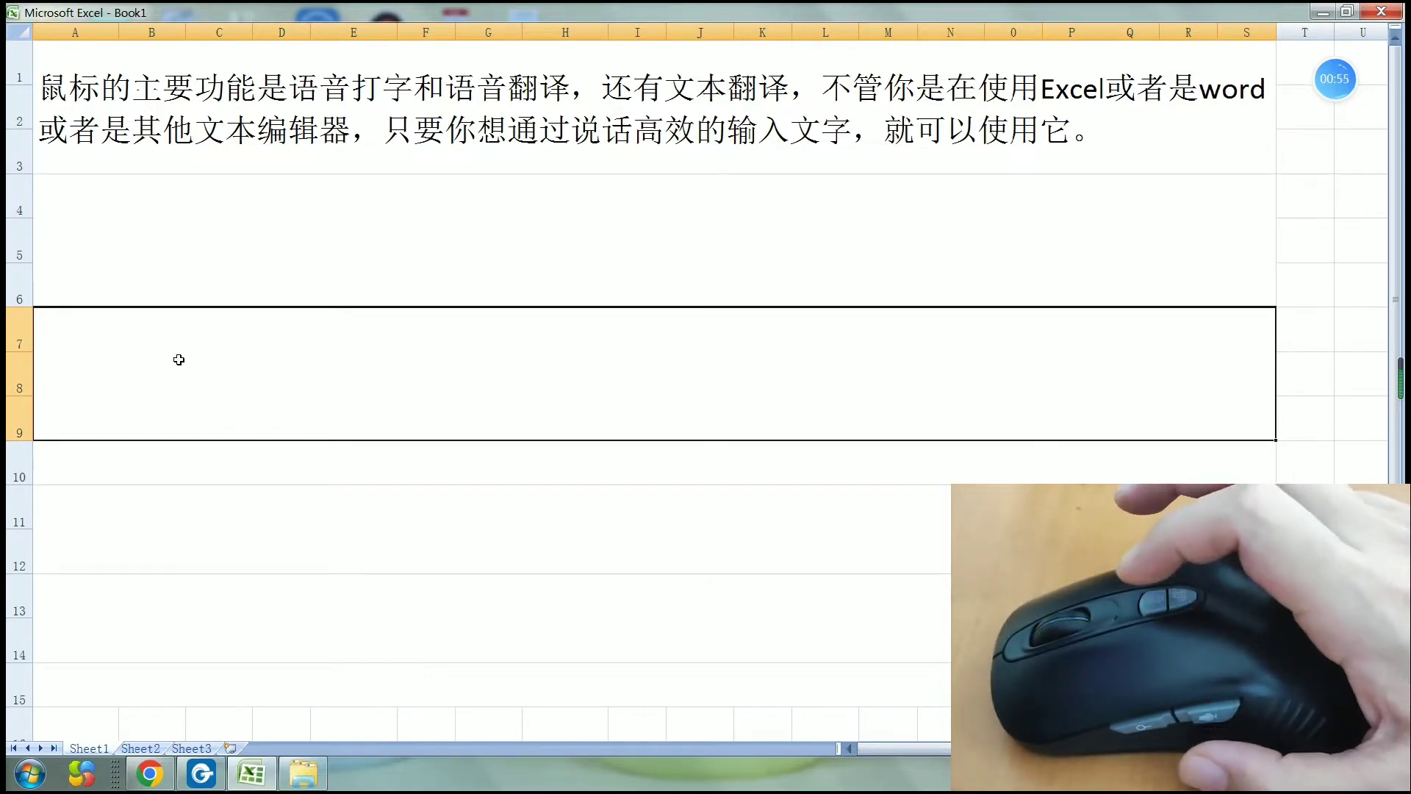
Dictate the English one-click translation sentence into rows 7–9, then select the Chinese paragraph in A1.
double_click(179, 359)
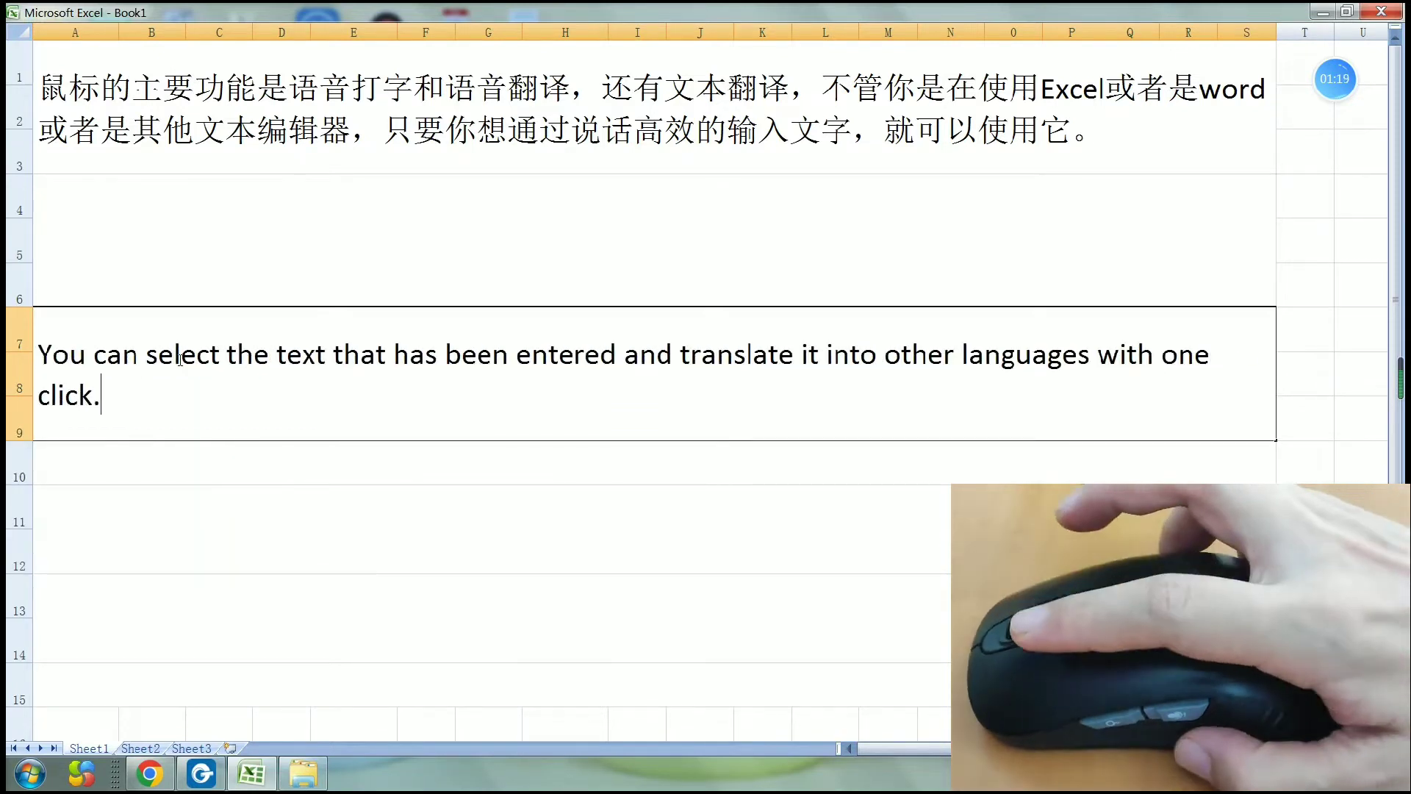
left_click(43, 87)
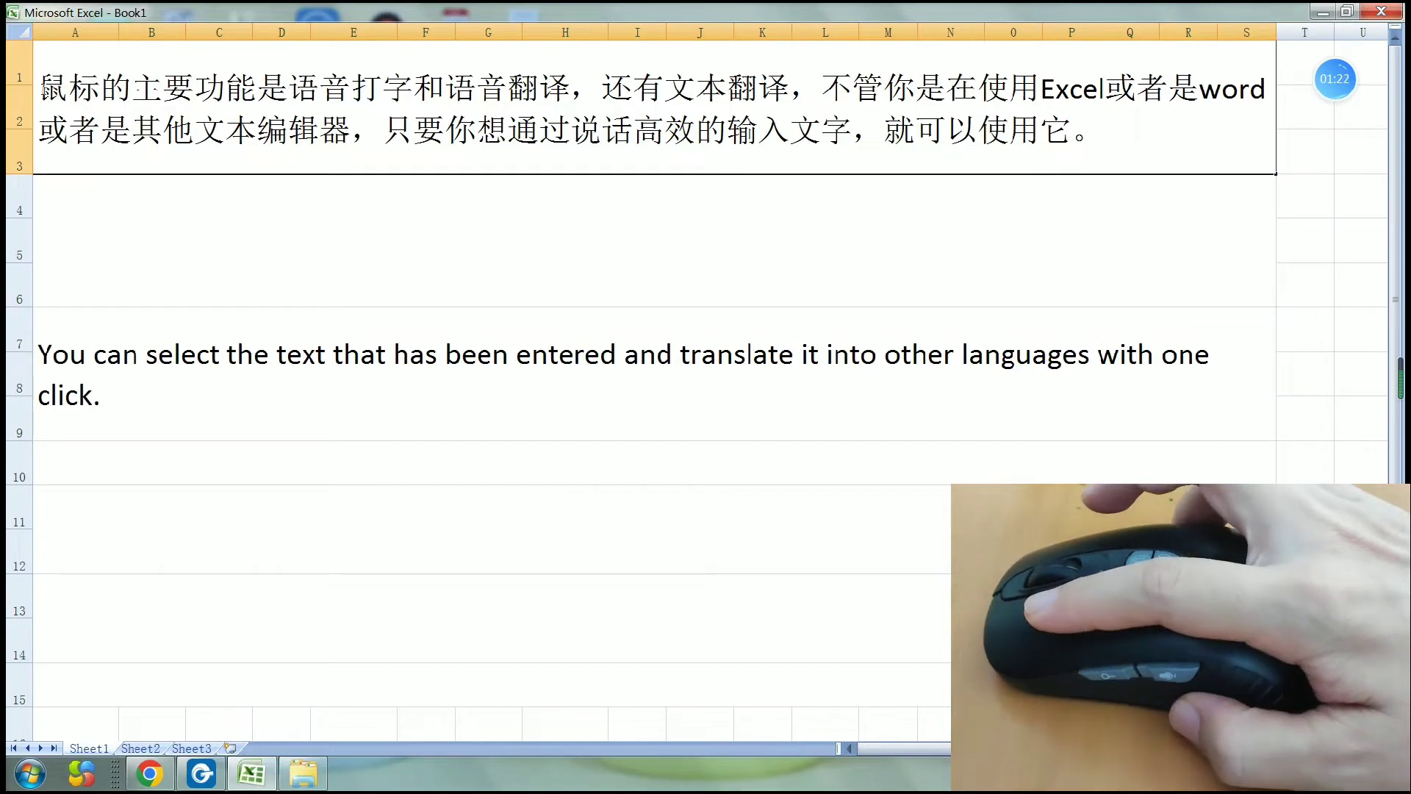
left_click_drag(43, 87, 801, 158)
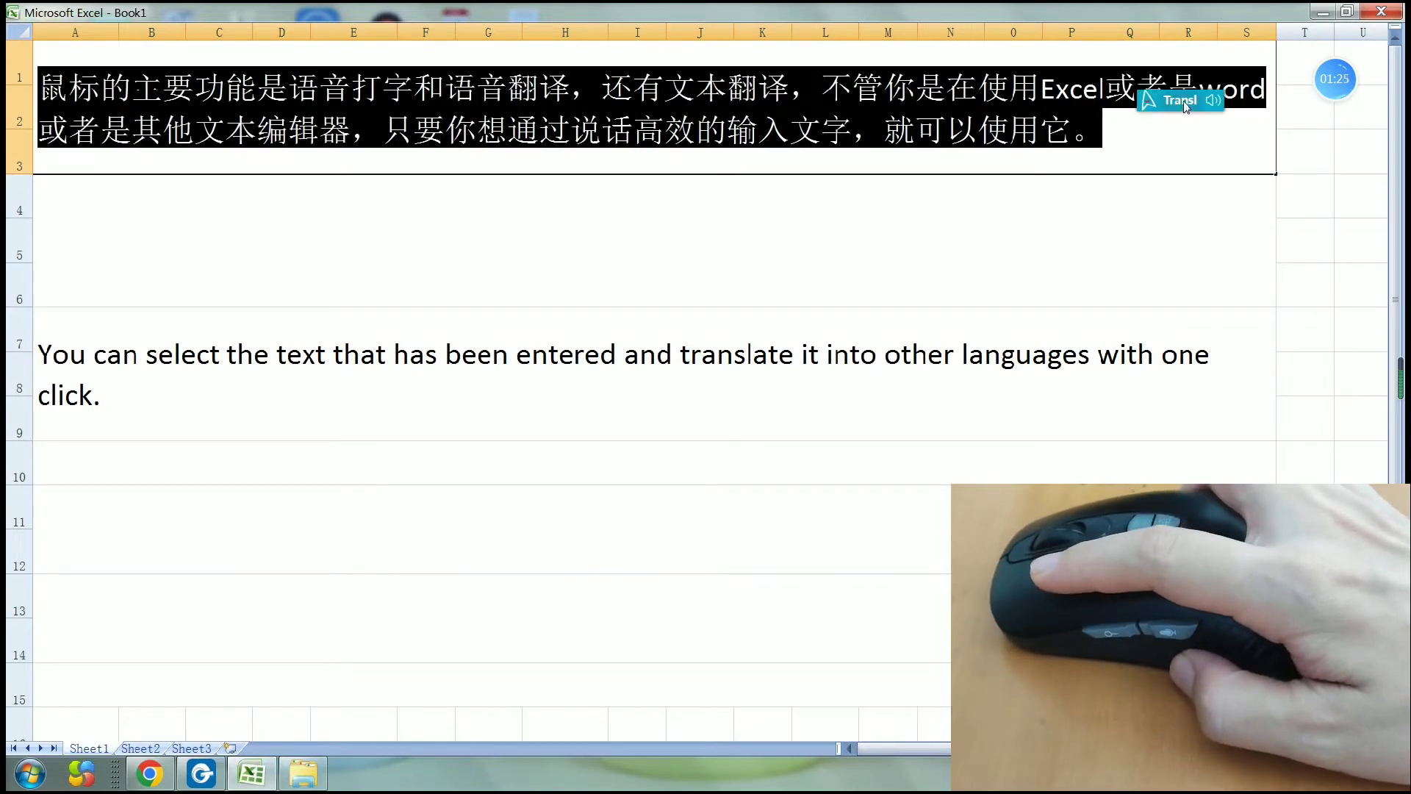
Paste the paragraph's English translation into rows 4–6 and dictate 'You can translate into other languages while speaking.' in row 10.
left_click(1181, 101)
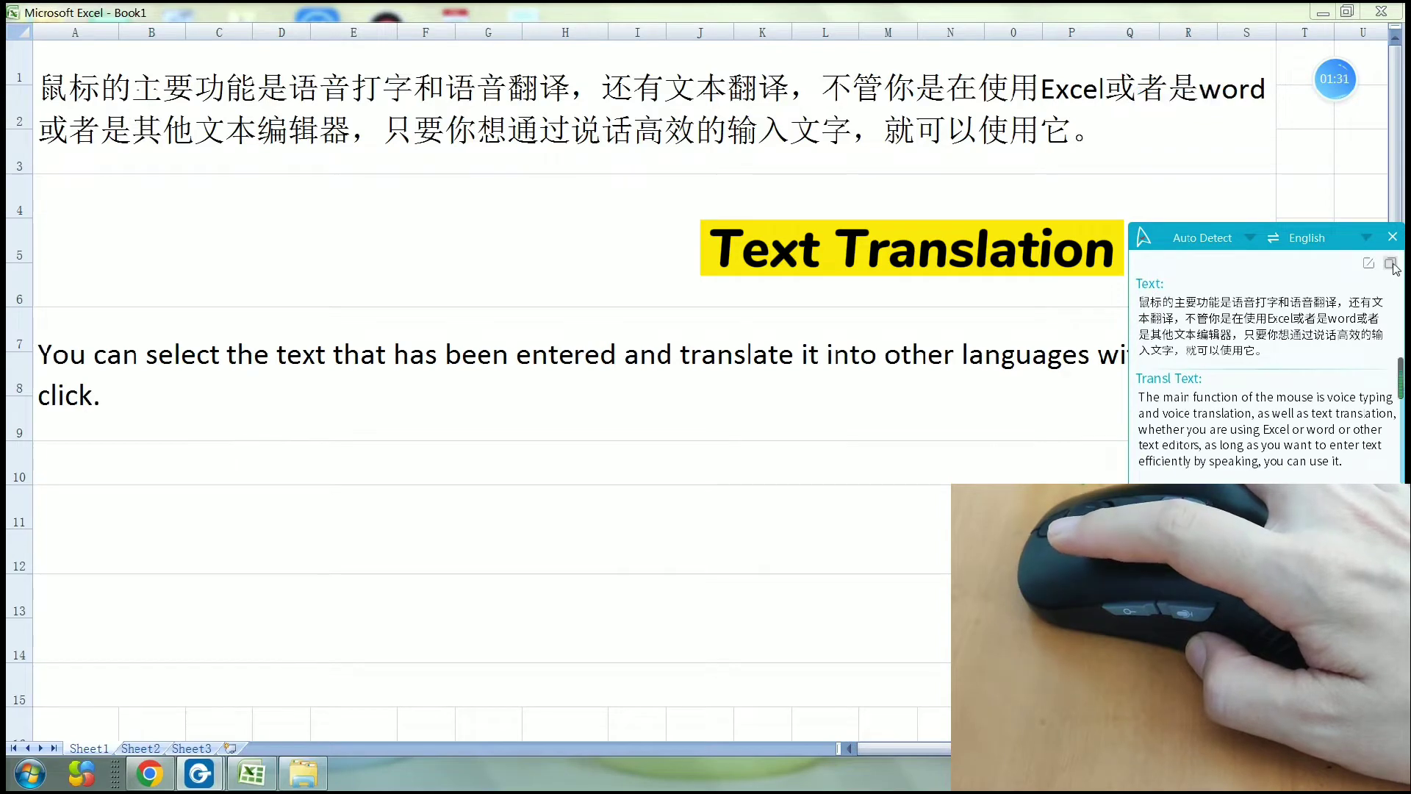
left_click(92, 234)
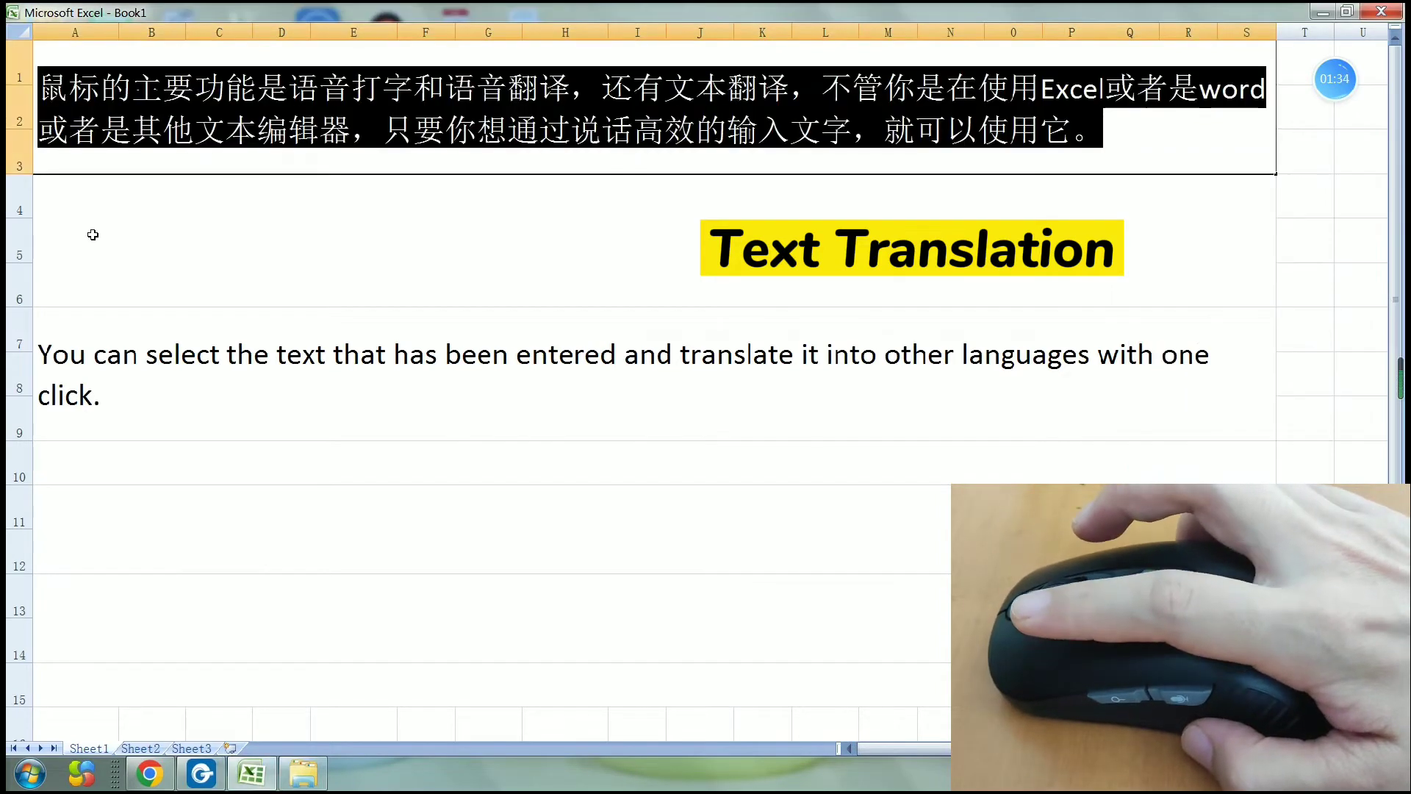
left_click(92, 234)
right_click(83, 237)
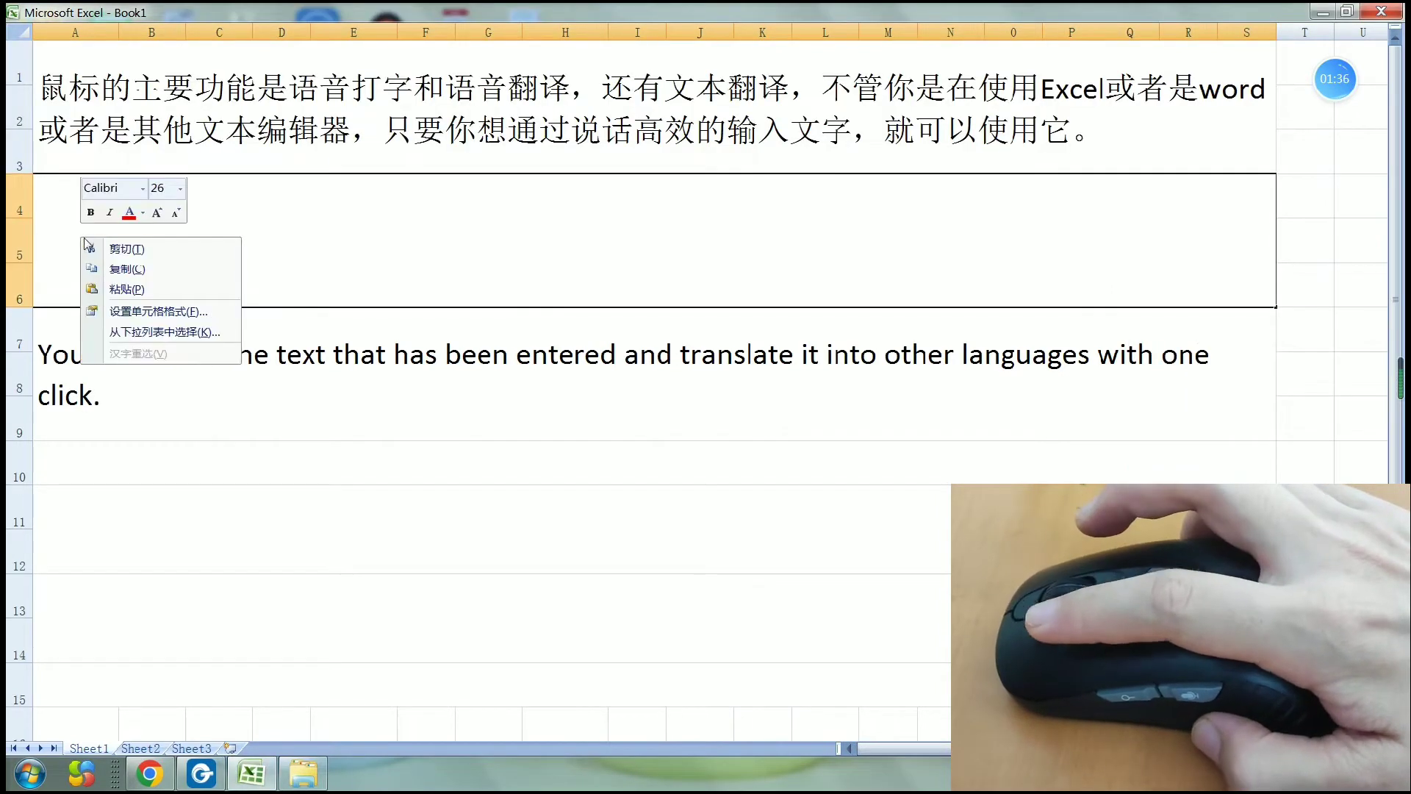
left_click(130, 290)
left_click(108, 461)
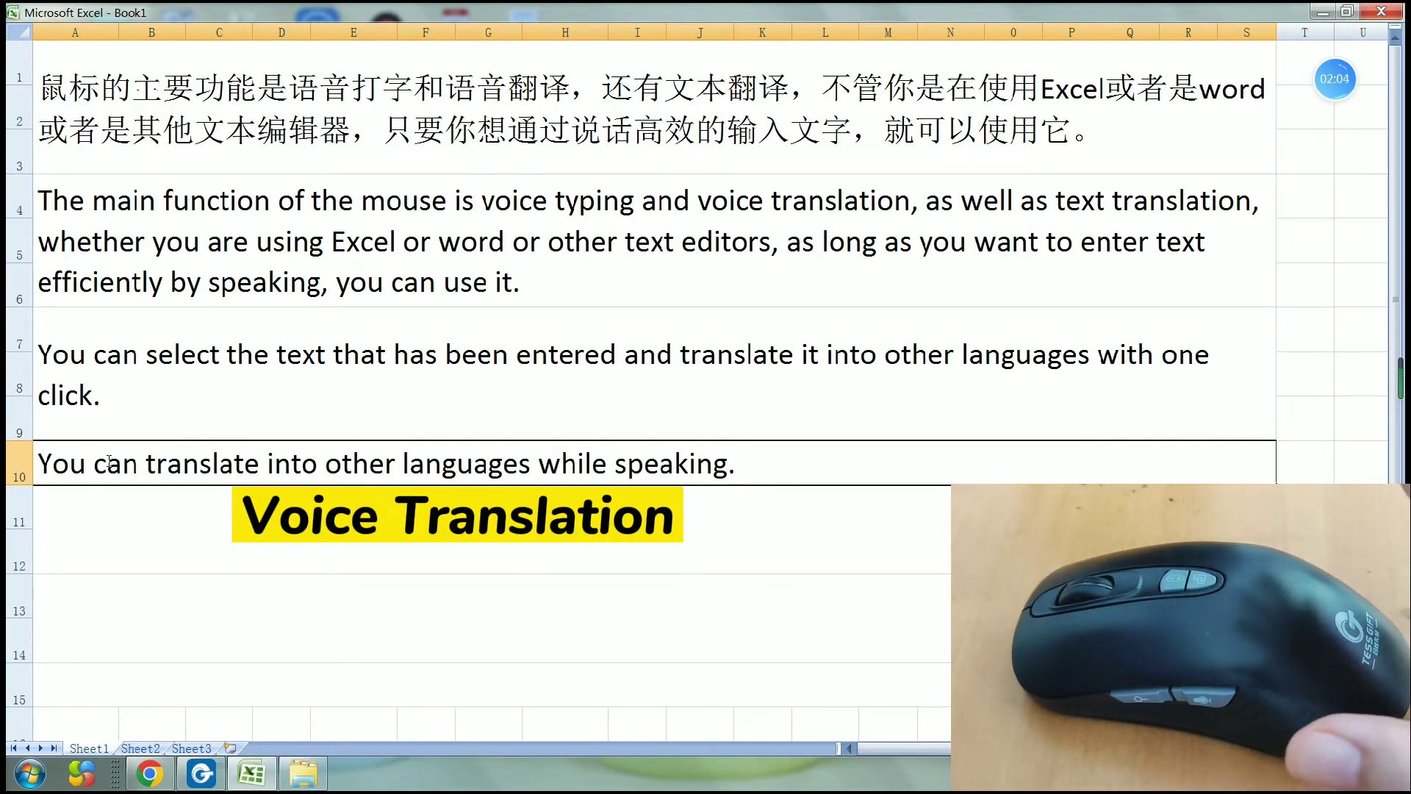
Dictate '你也可以先用母语说出你想表达的意思，然后再翻译成其他的语言。' into the merged rows 11–12 cell.
double_click(85, 533)
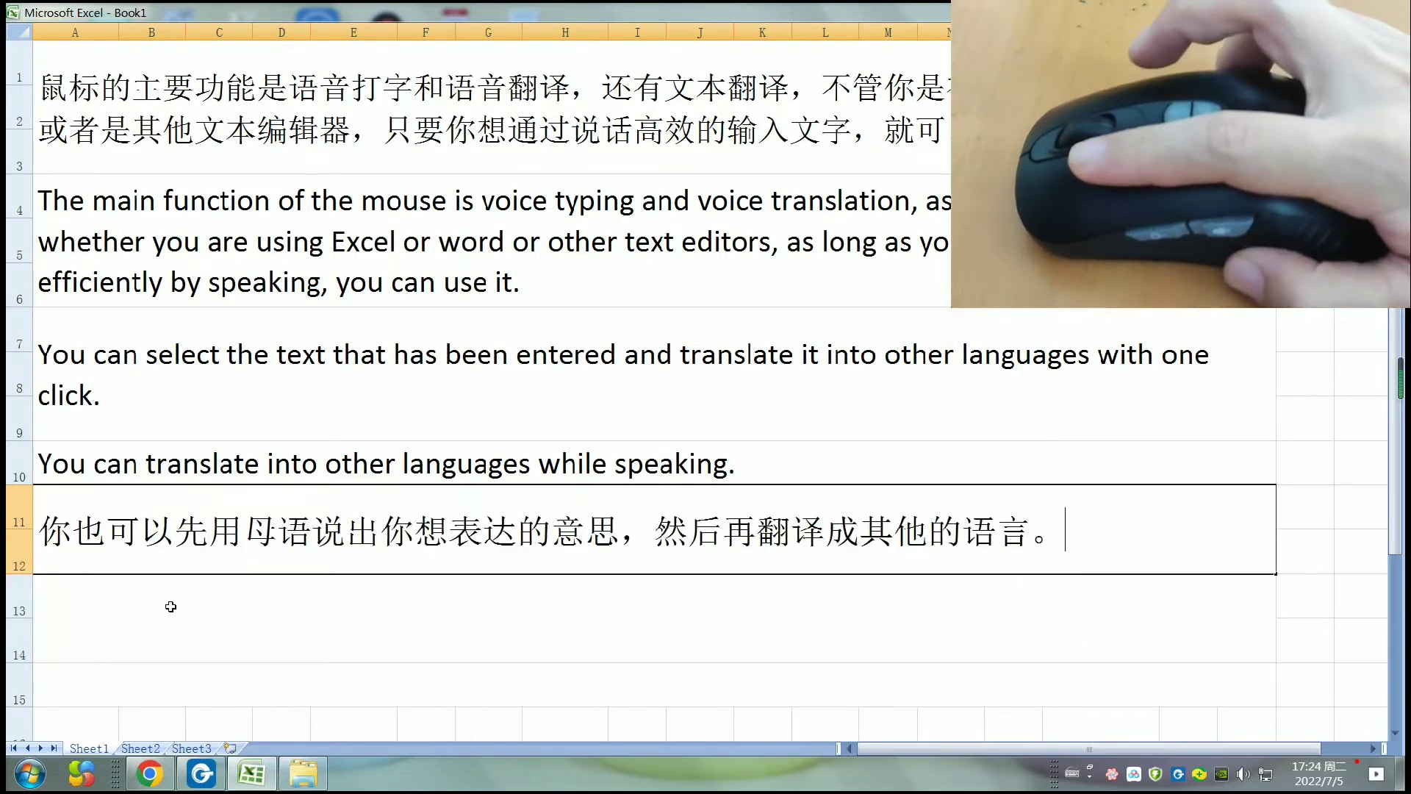
Translate the row 11 Chinese sentence and paste its English version into rows 13–14.
left_click_drag(38, 529, 1051, 530)
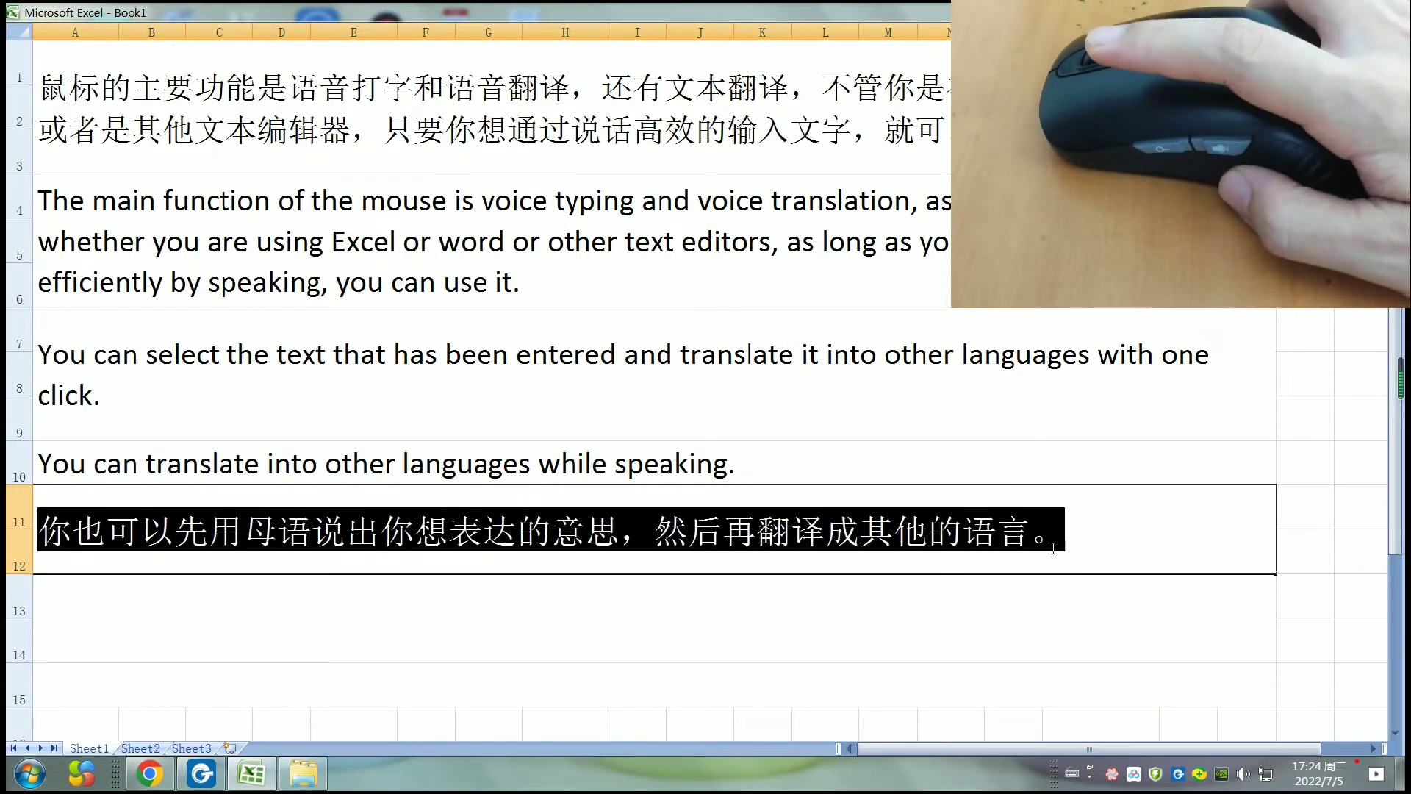
left_click(1103, 523)
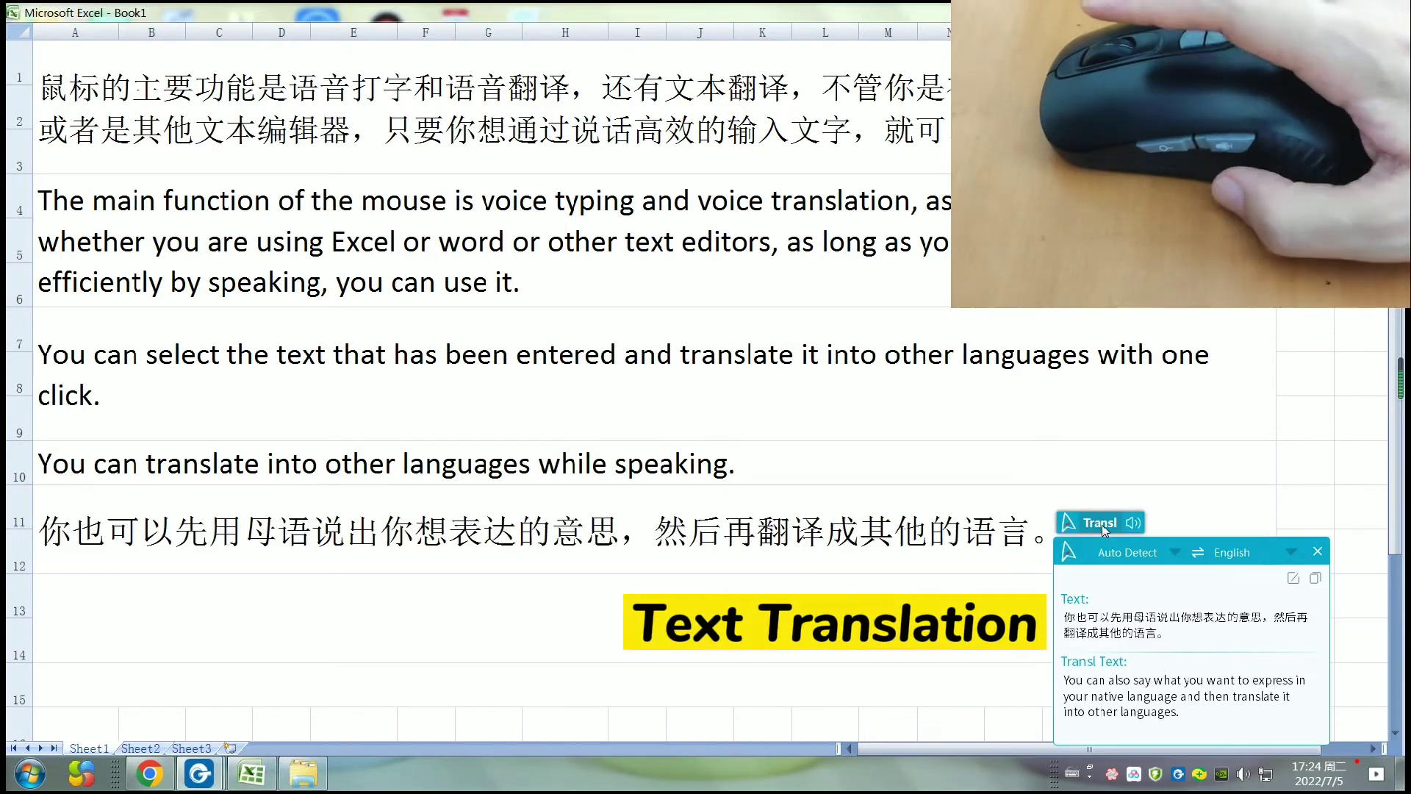
left_click(1316, 578)
left_click(83, 602)
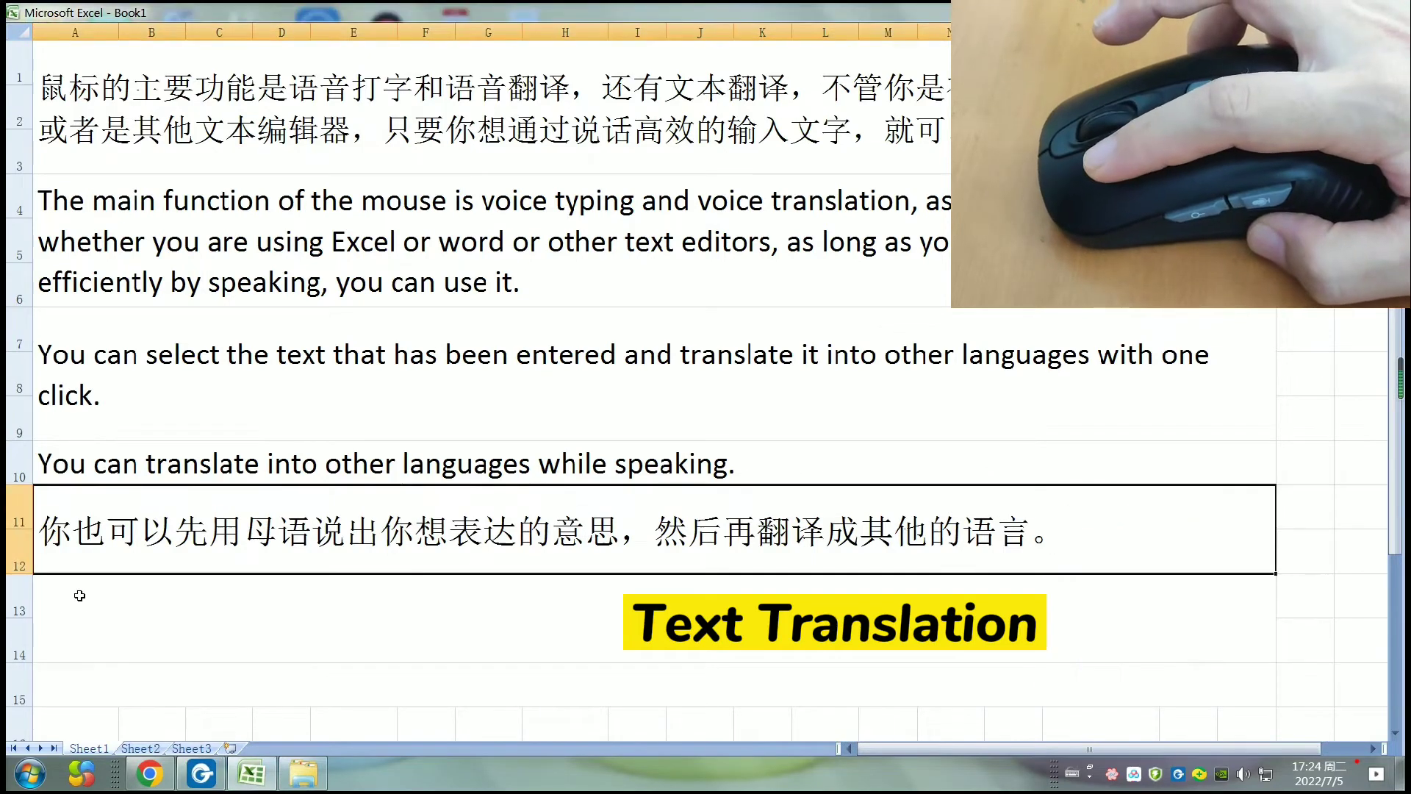
right_click(83, 602)
left_click(89, 663)
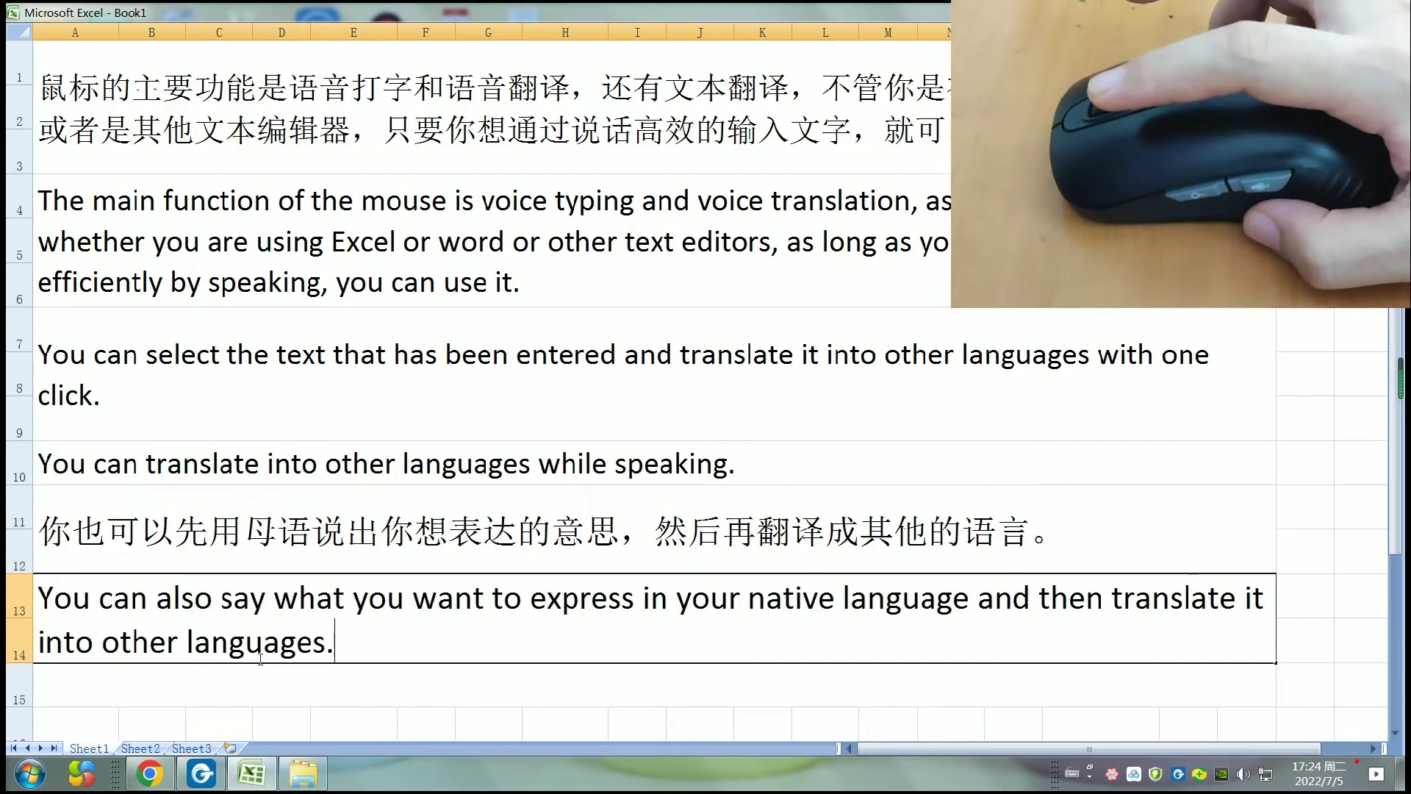
left_click(152, 687)
scroll(152, 687, "down", 1)
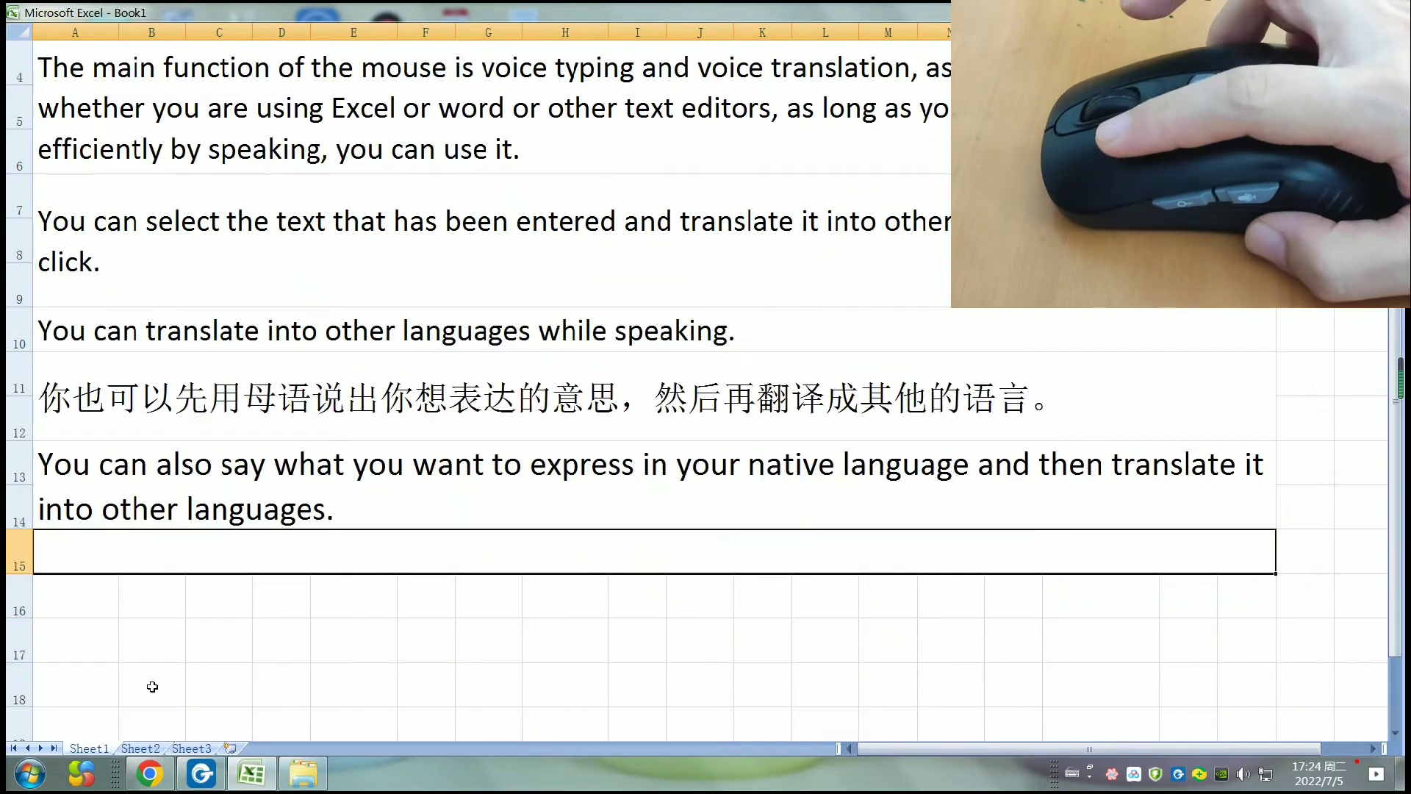
Voice-translate 'You can also enter numbers directly.' into cell A15 with the F8 key.
double_click(100, 551)
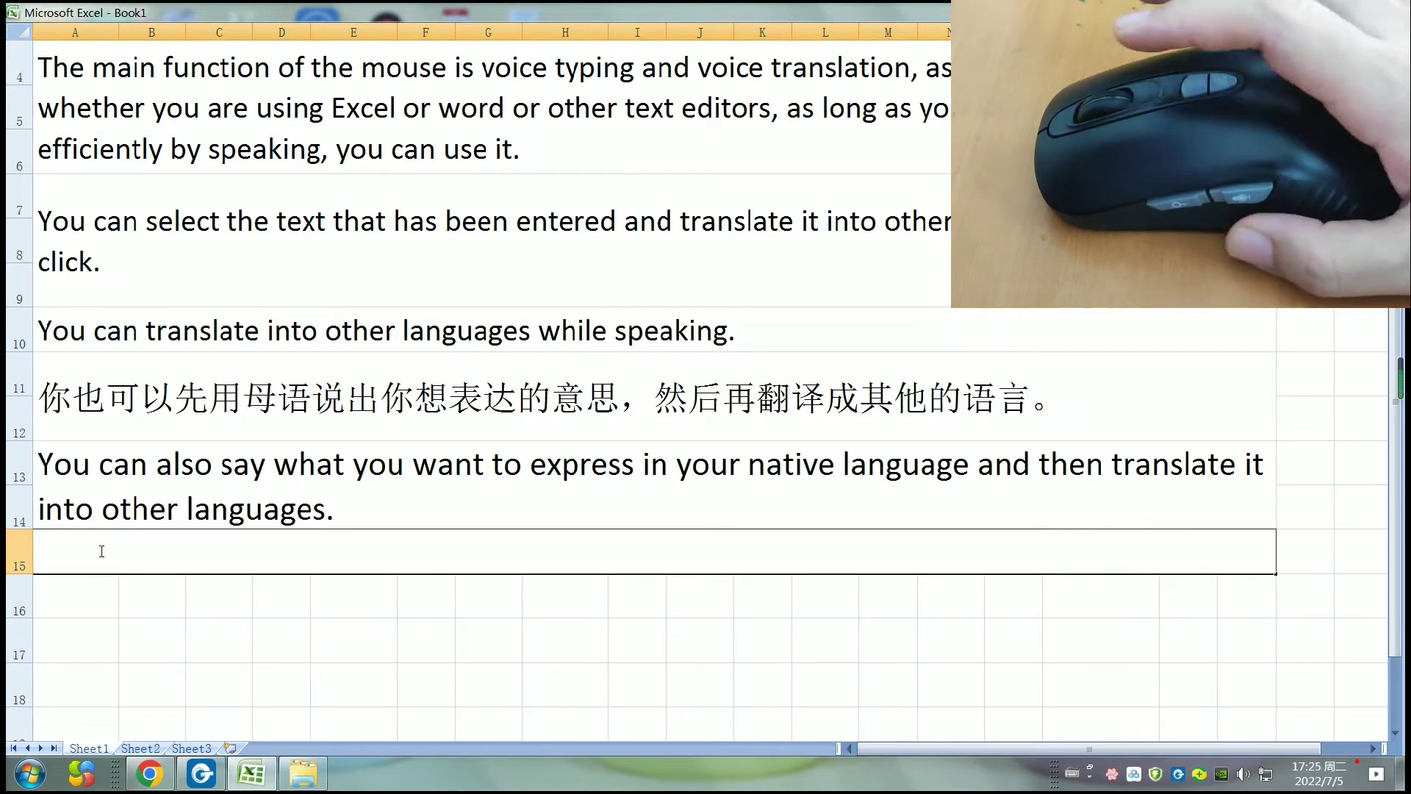
key("F8")
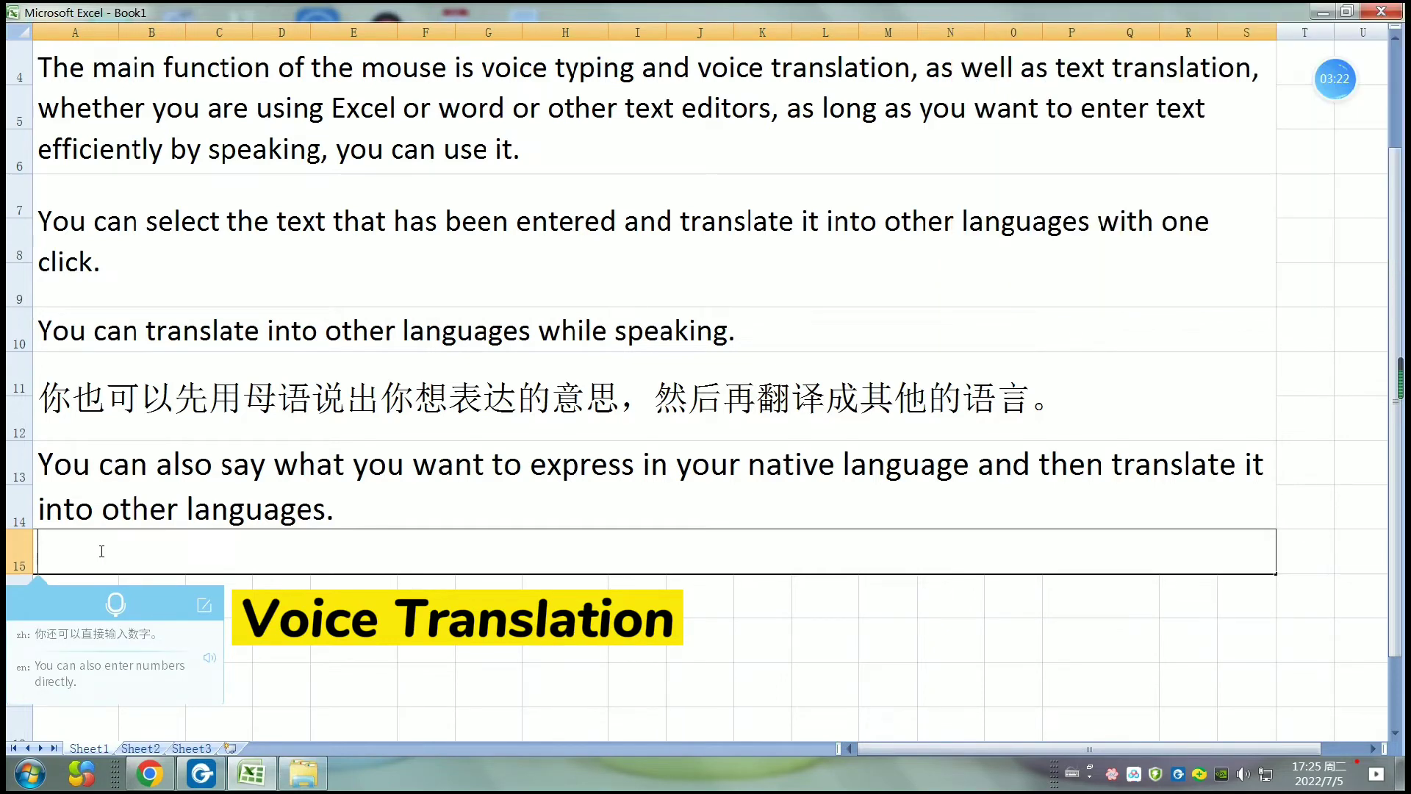
key("F8")
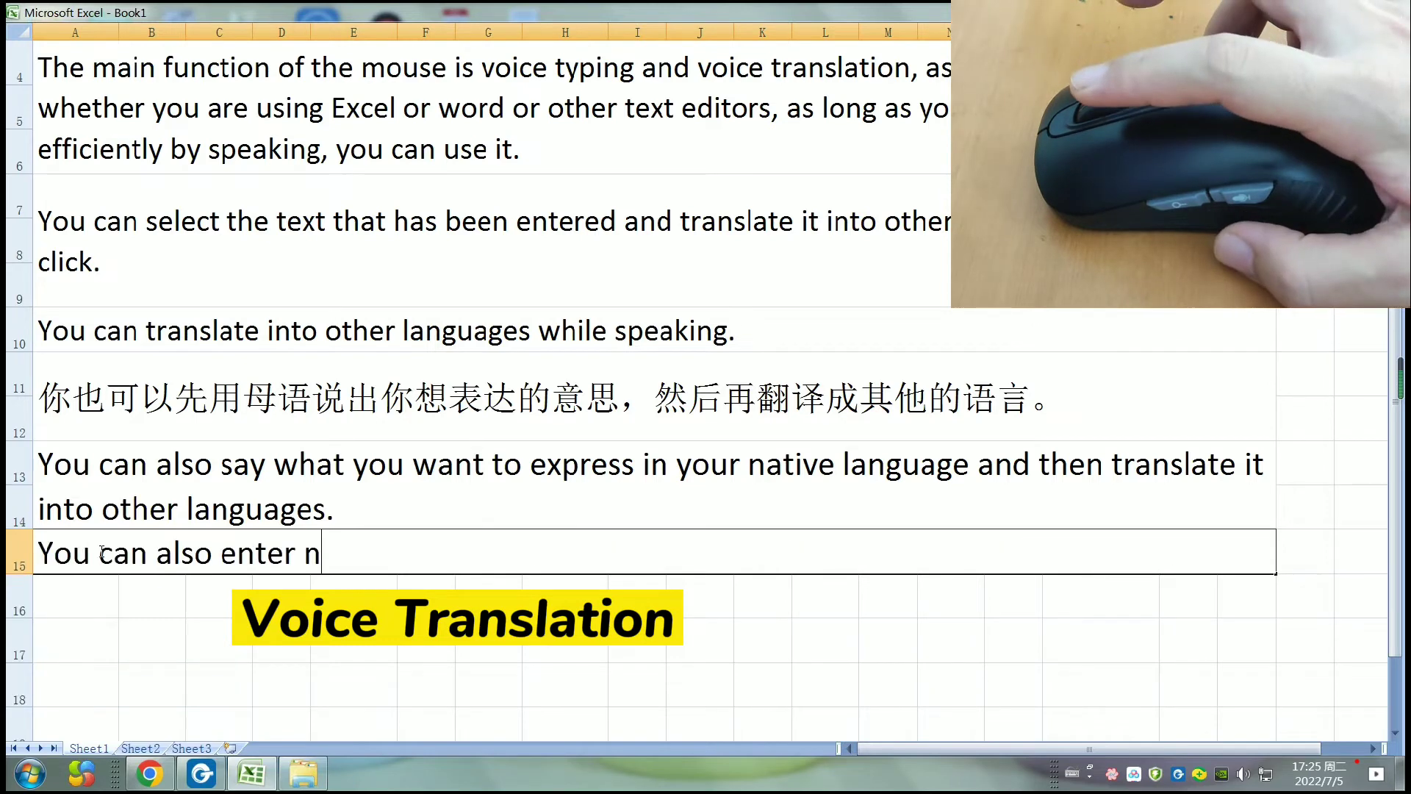
type("umbers directly.")
Dictate the numbers 123, 456 and 789 into cells A16, B16 and C16.
left_click(142, 606)
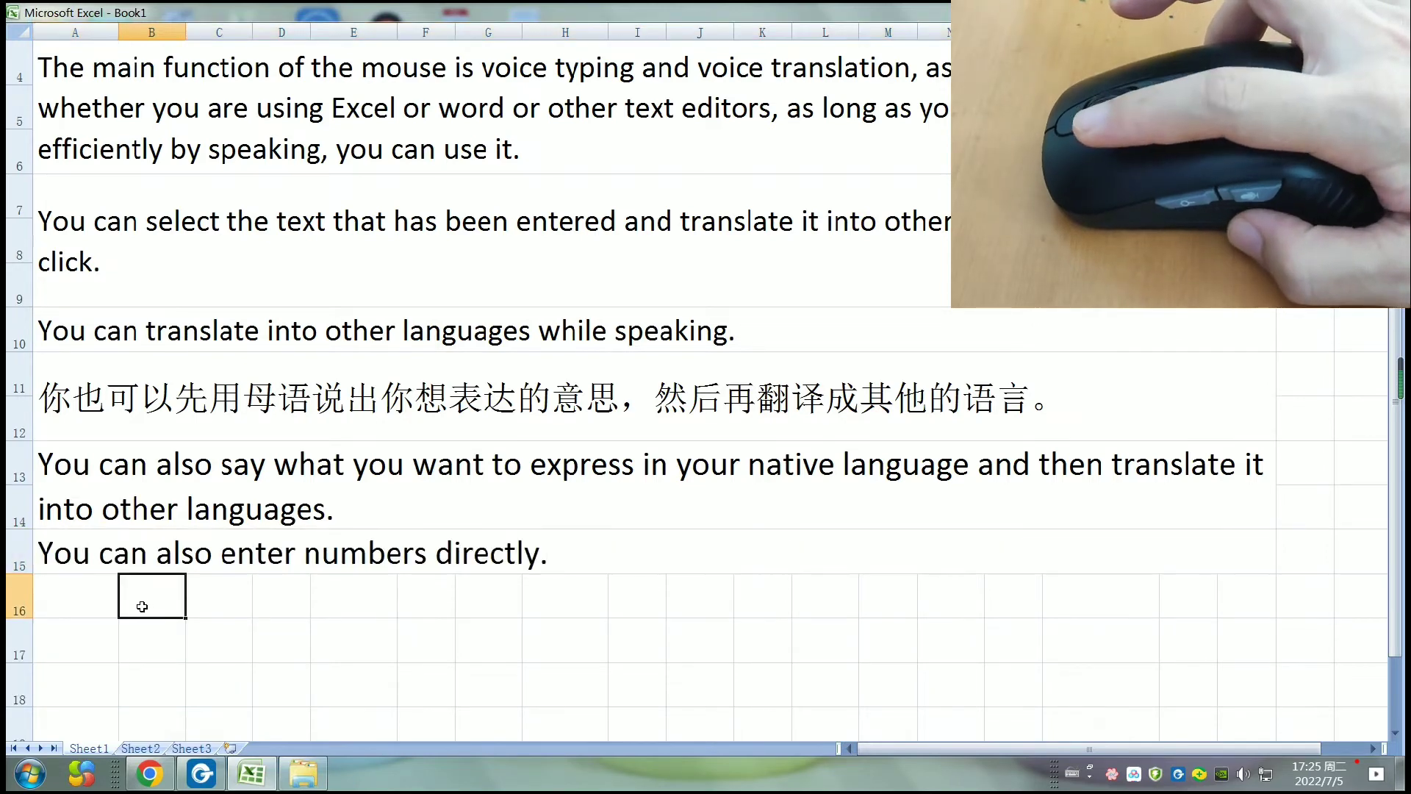
left_click(83, 604)
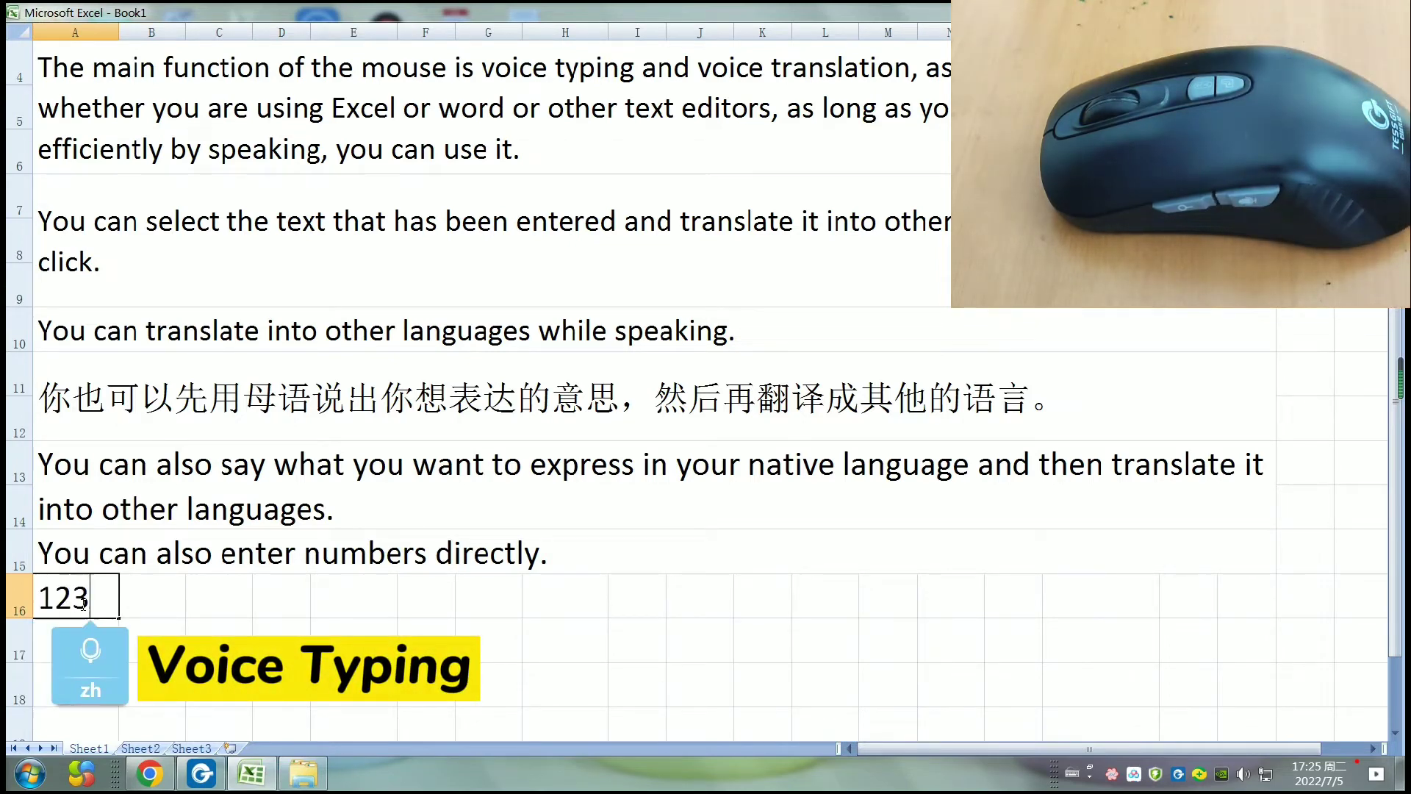
left_click(150, 601)
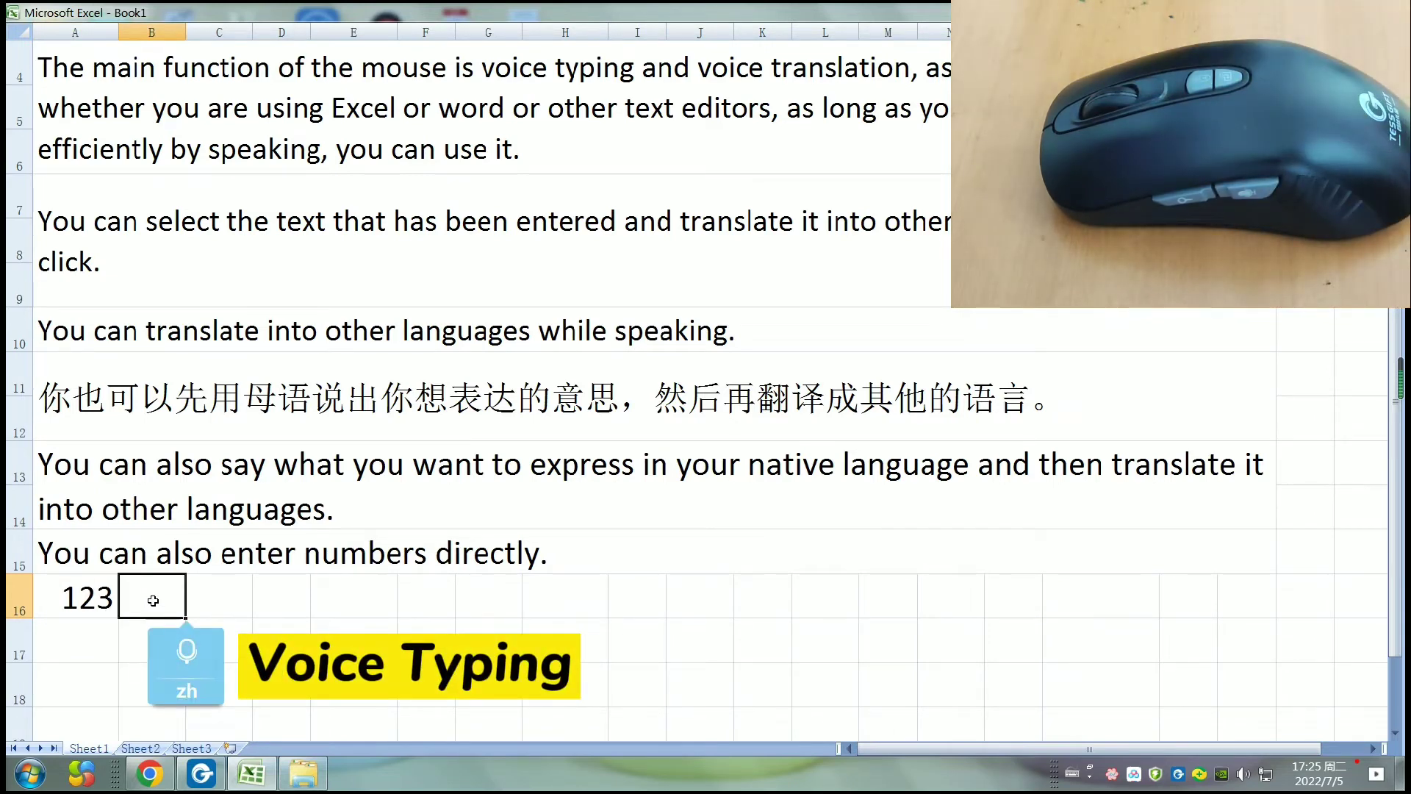
left_click(217, 587)
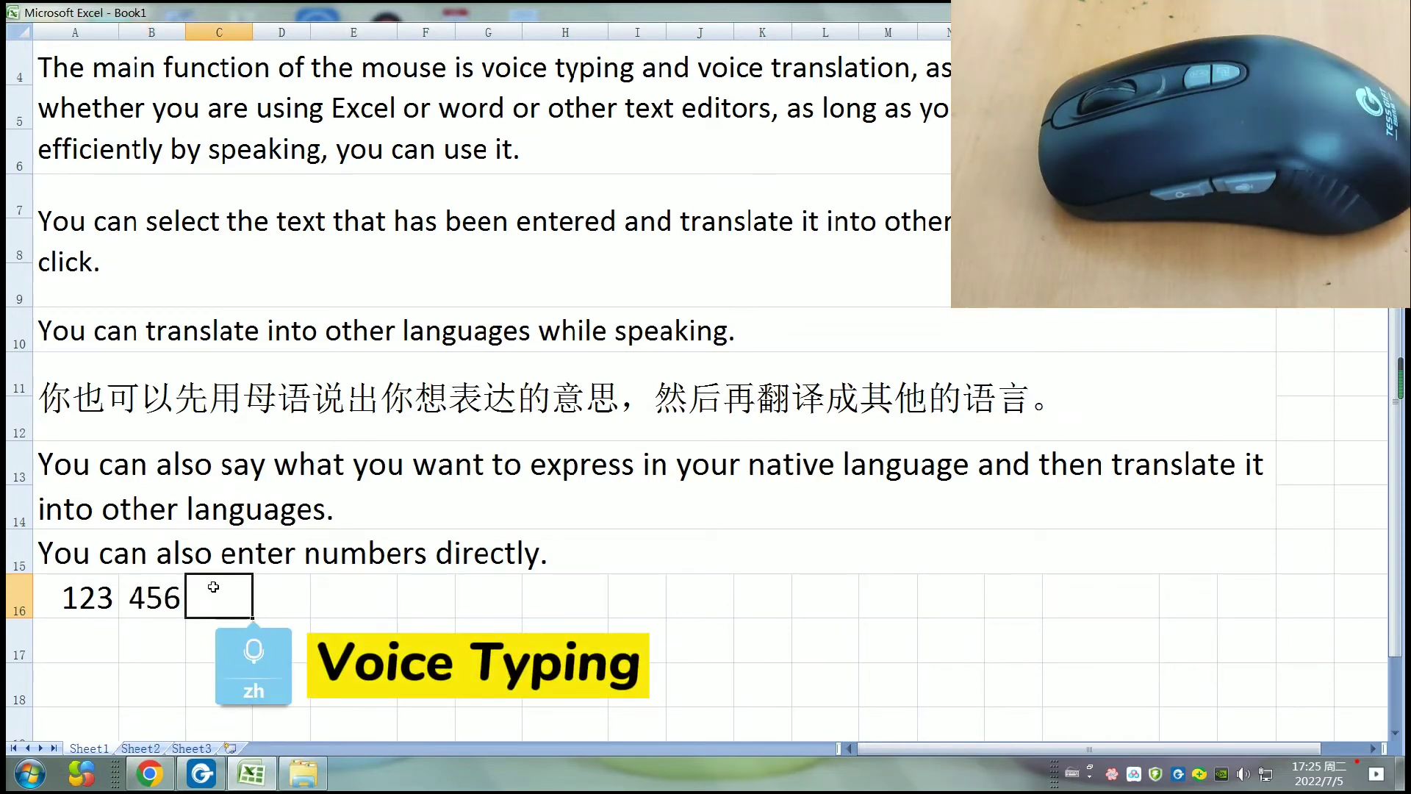
left_click(286, 596)
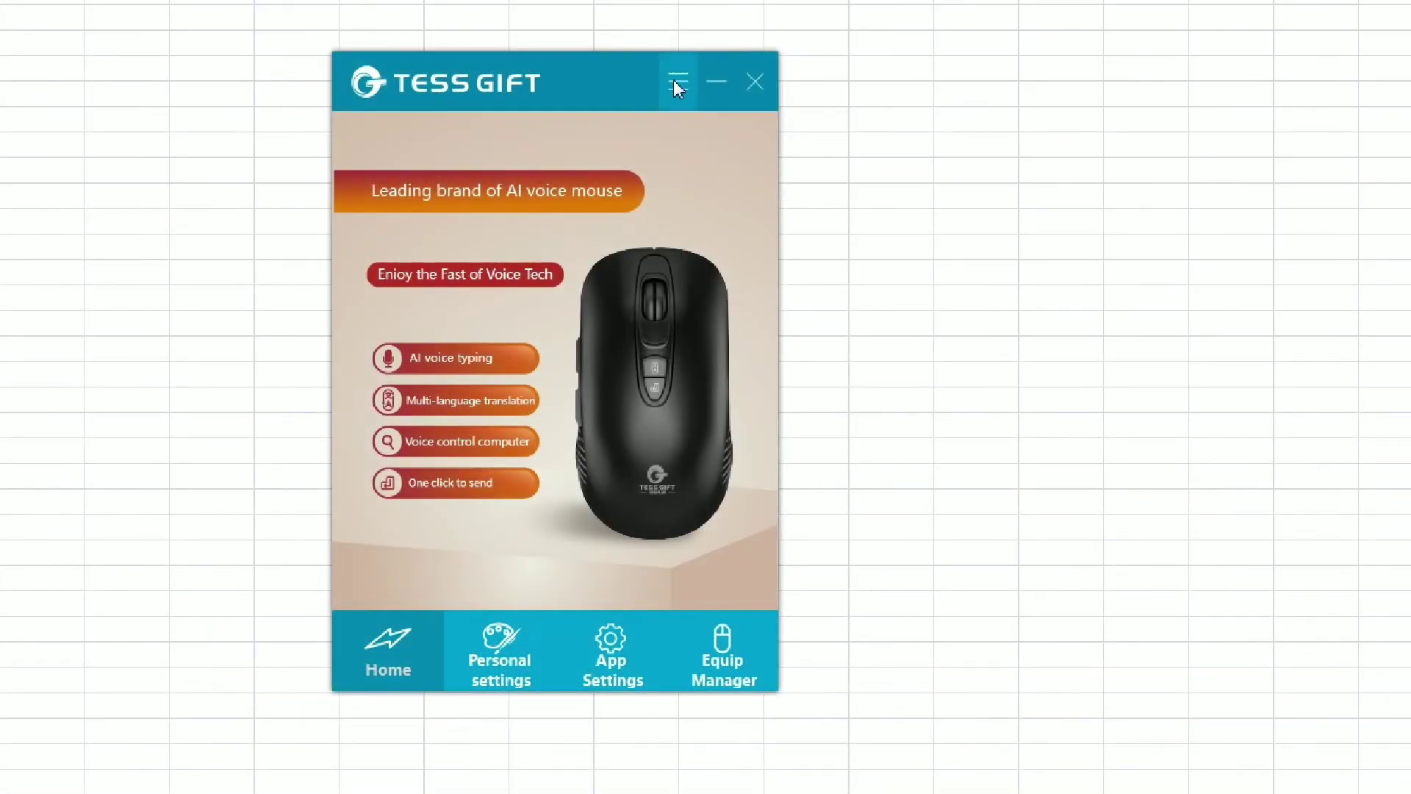
left_click(675, 82)
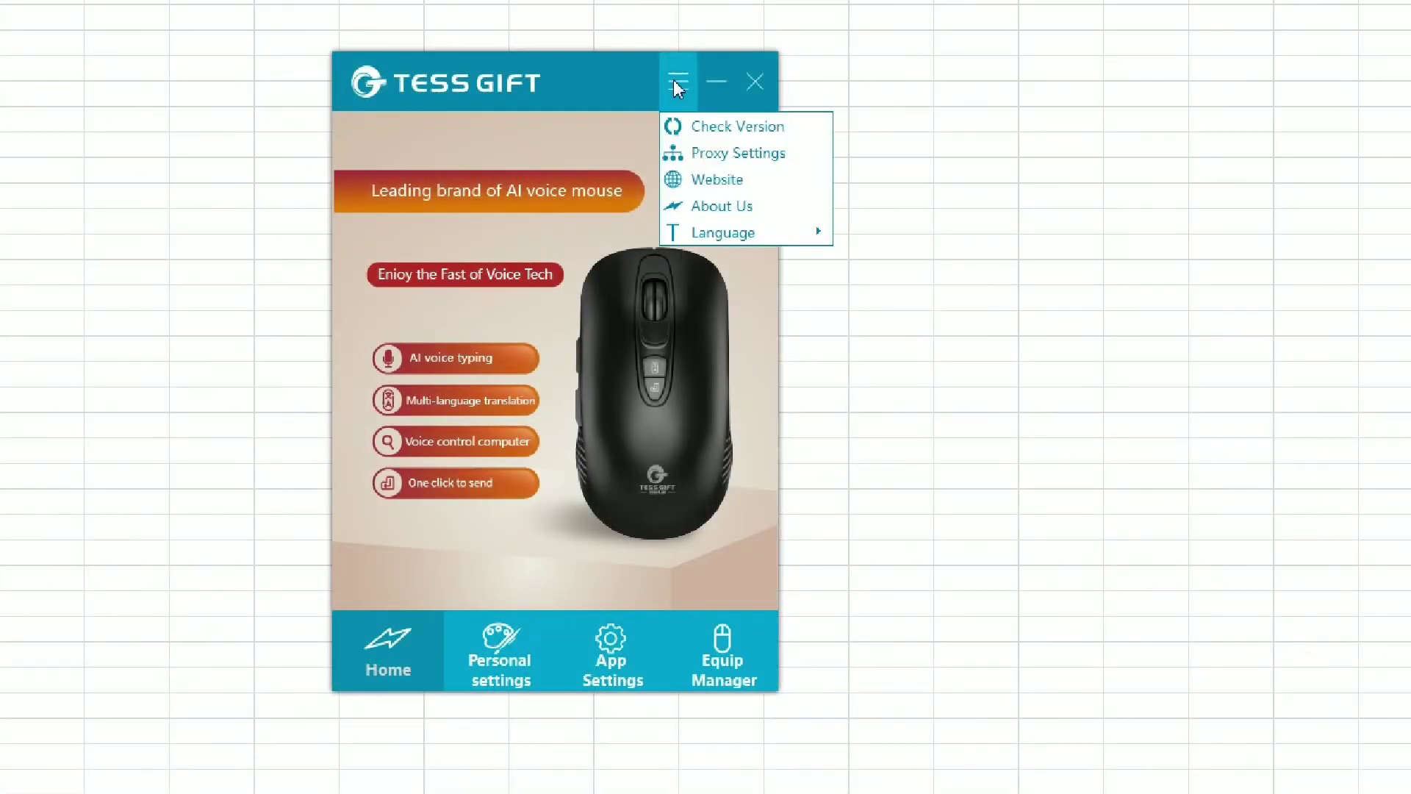
Confirm TESS GIFT is at latest version 1.0.0.2, view its interface languages, and open App Settings.
left_click(738, 128)
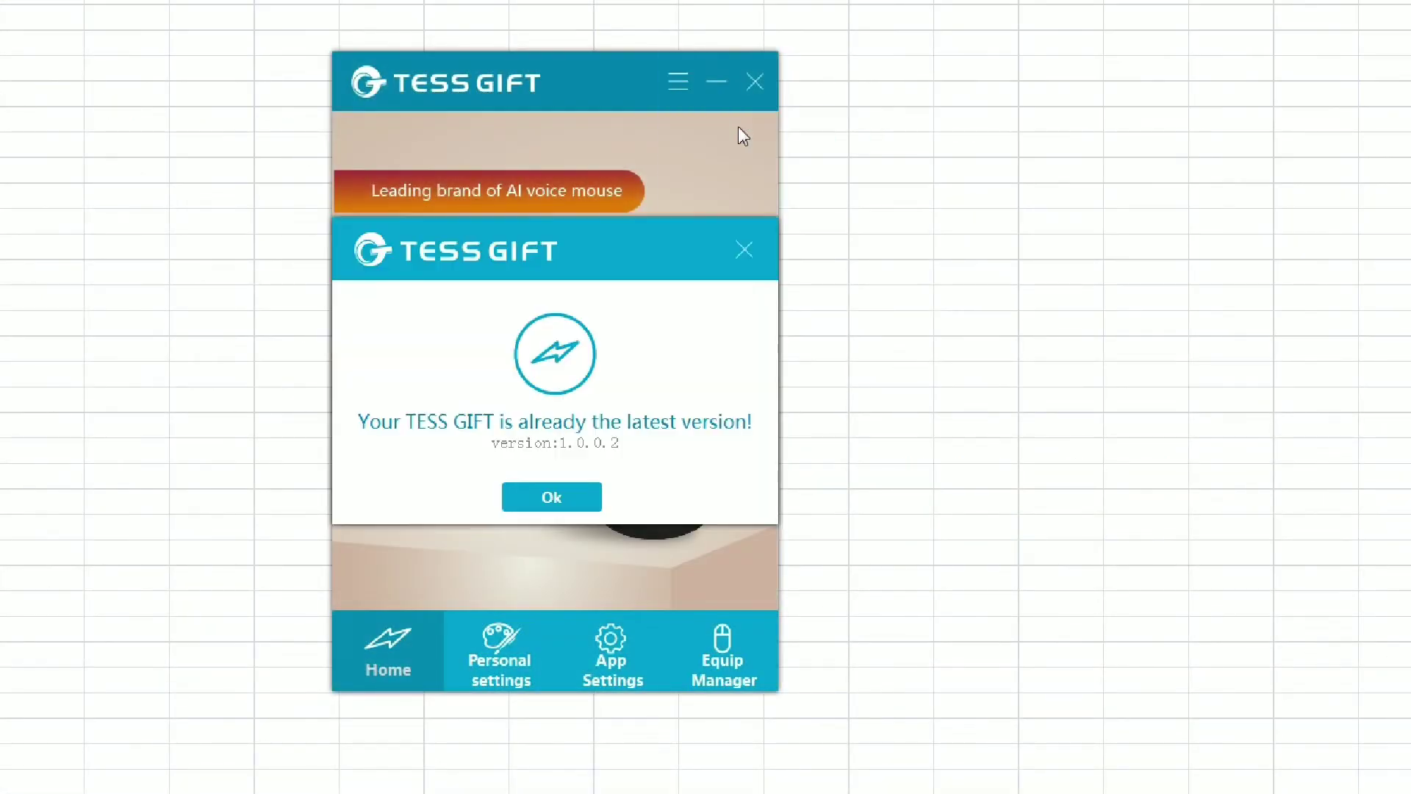
left_click(565, 506)
left_click(678, 83)
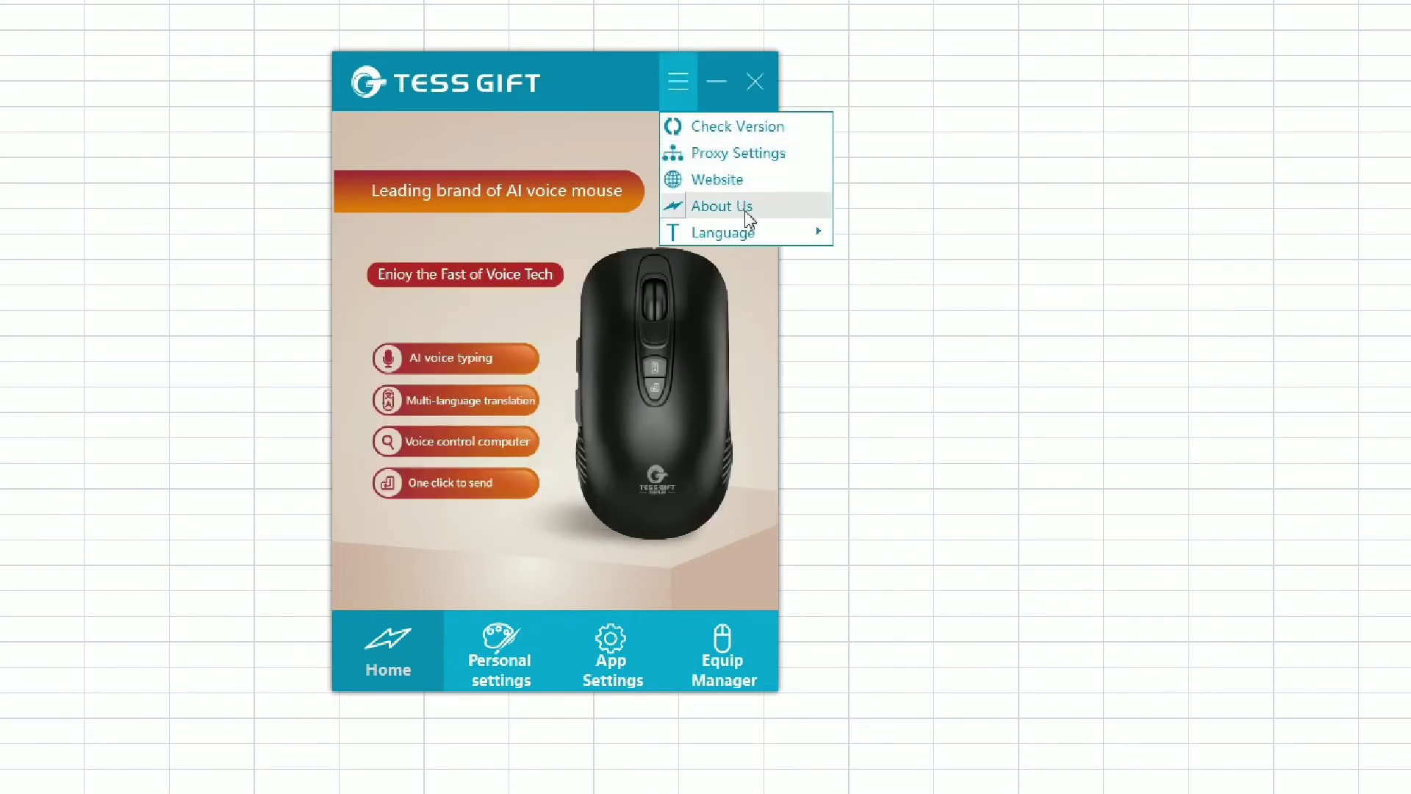
mouse_move(723, 232)
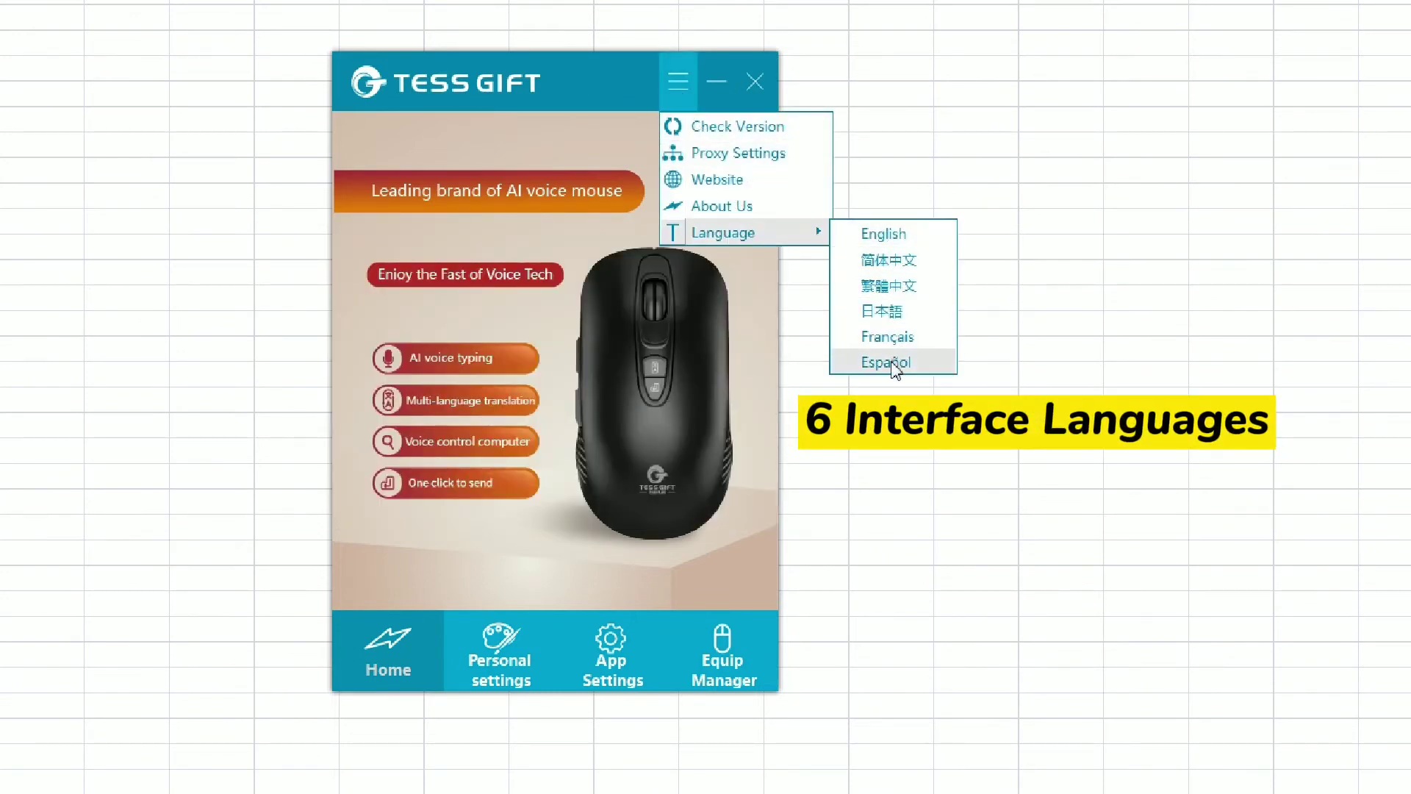
left_click(619, 657)
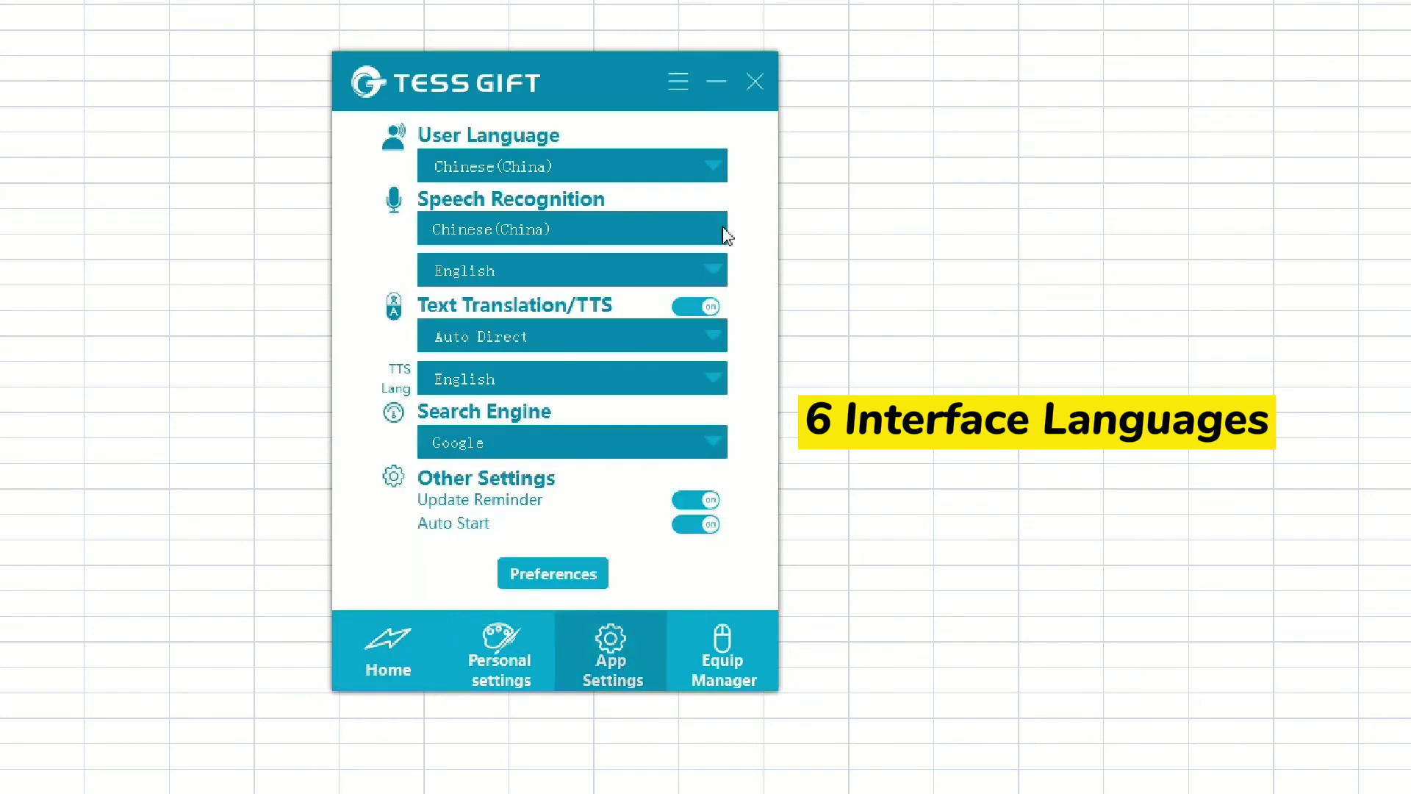
left_click(712, 162)
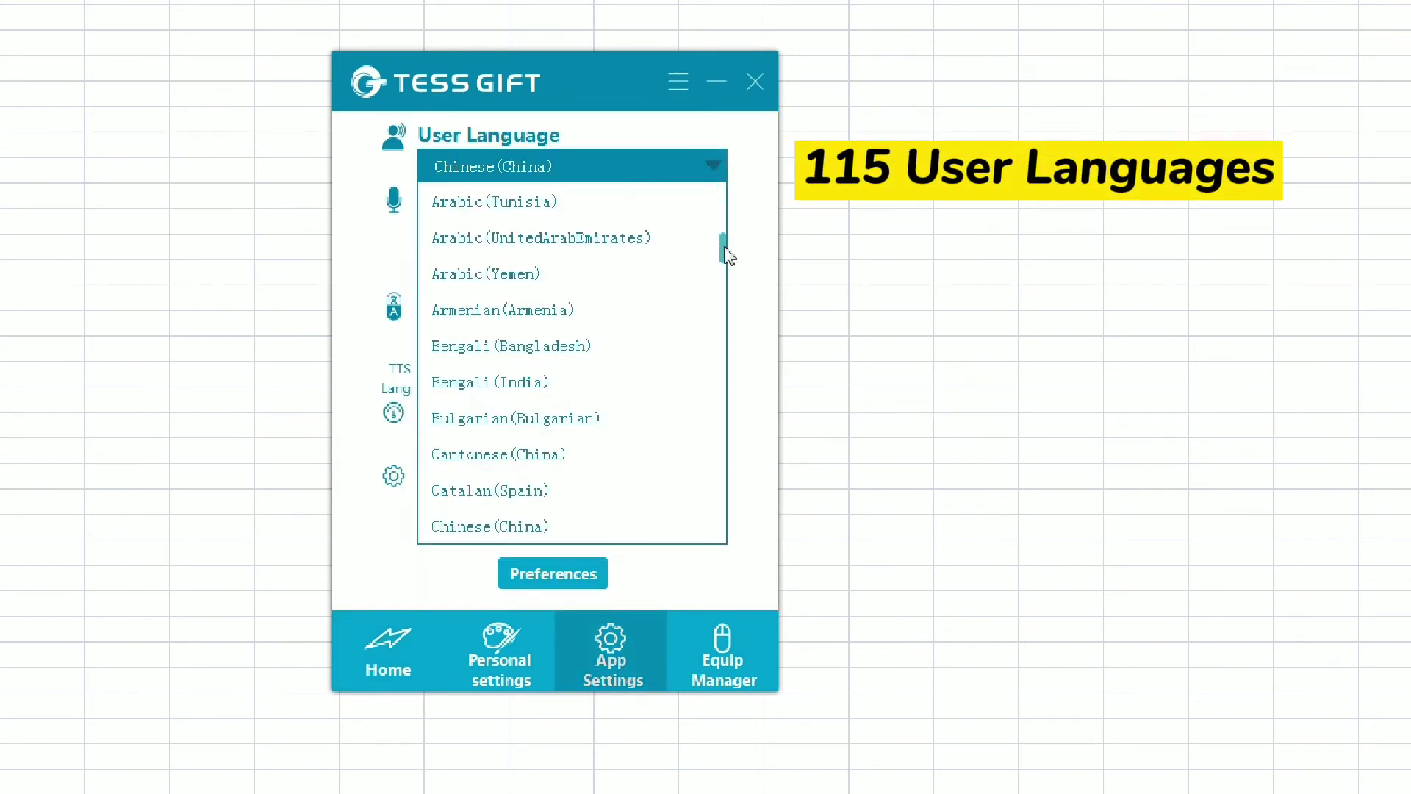
left_click_drag(728, 255, 725, 196)
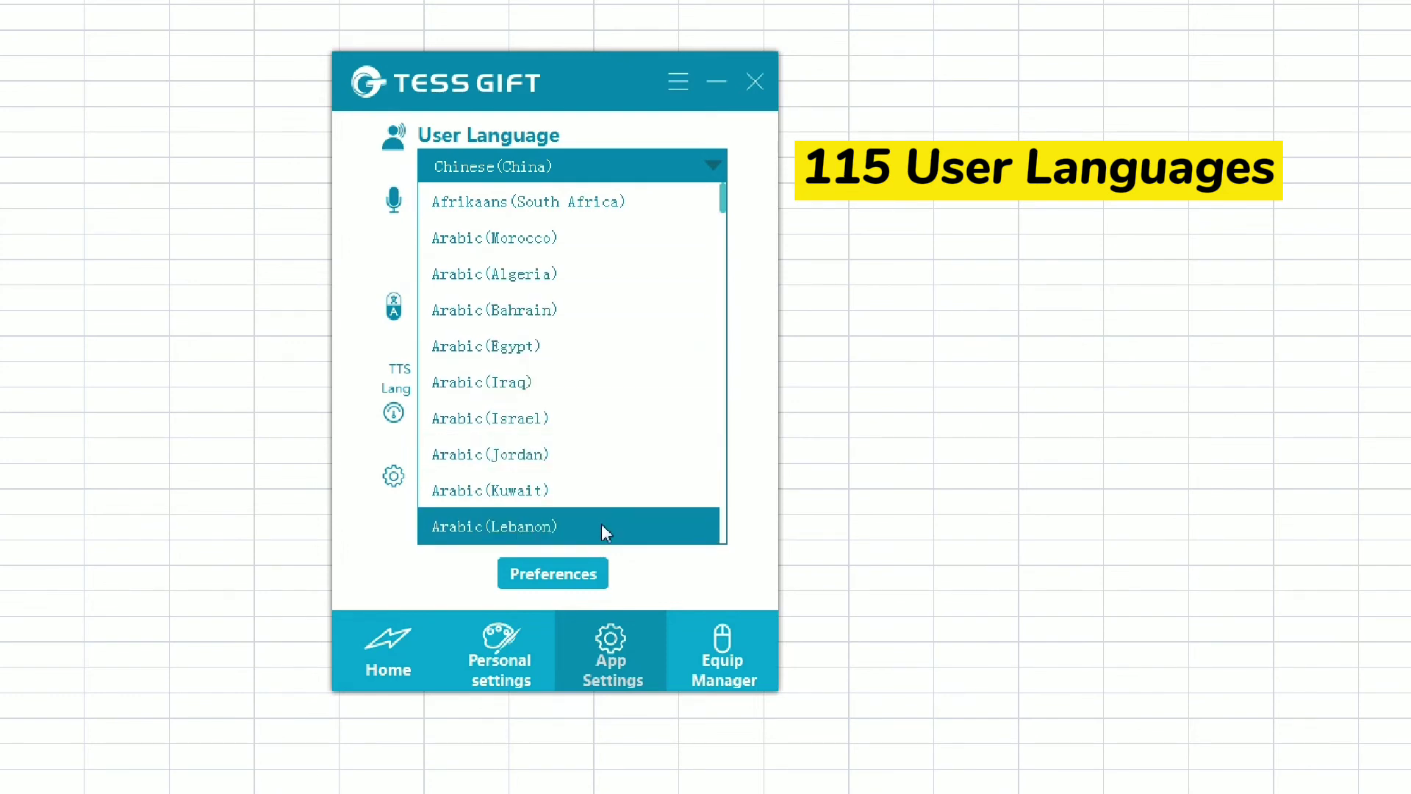
scroll(603, 527, "down", 1)
scroll(602, 523, "down", 1)
scroll(601, 524, "down", 1)
scroll(601, 524, "down", 1)
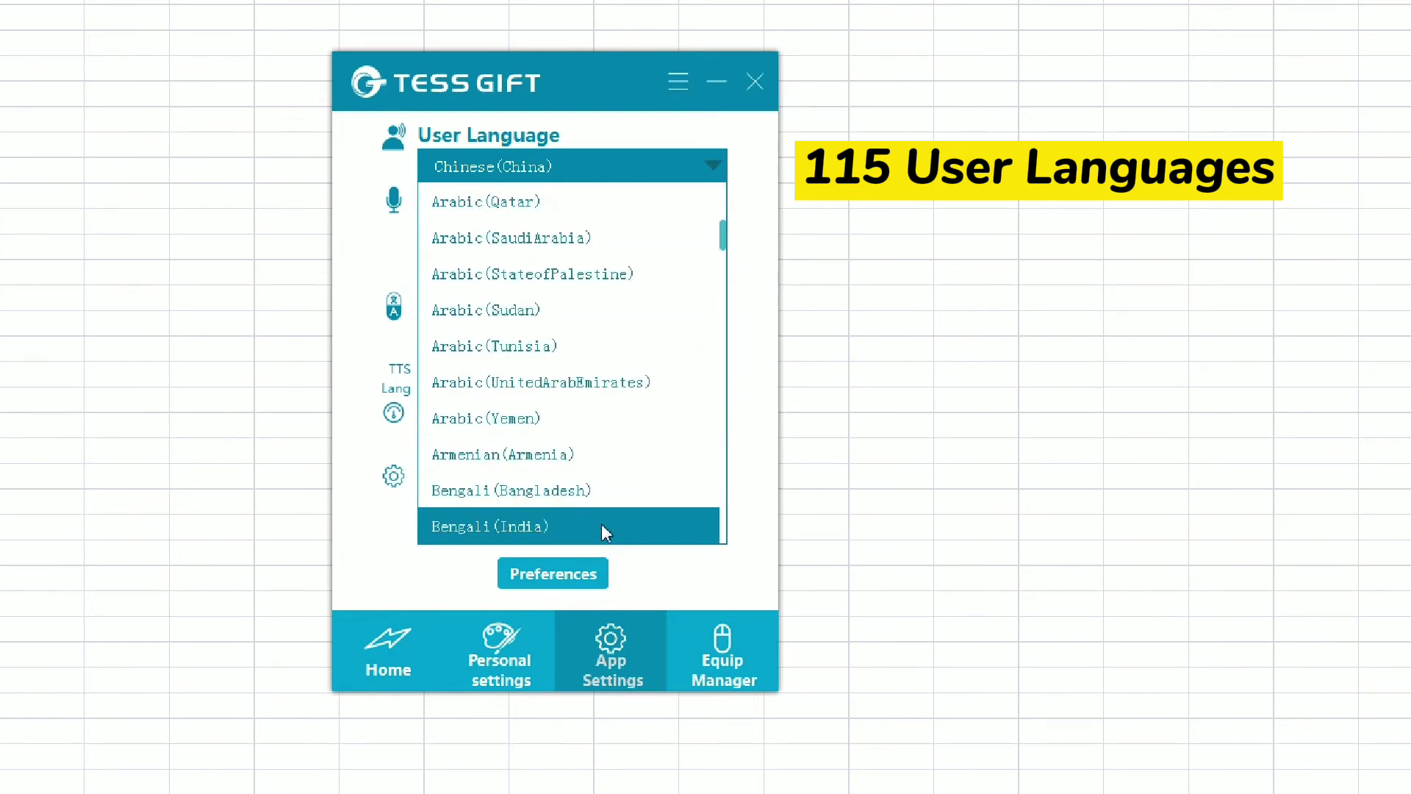
scroll(601, 523, "down", 1)
scroll(602, 523, "down", 2)
scroll(602, 523, "down", 1)
scroll(602, 524, "down", 1)
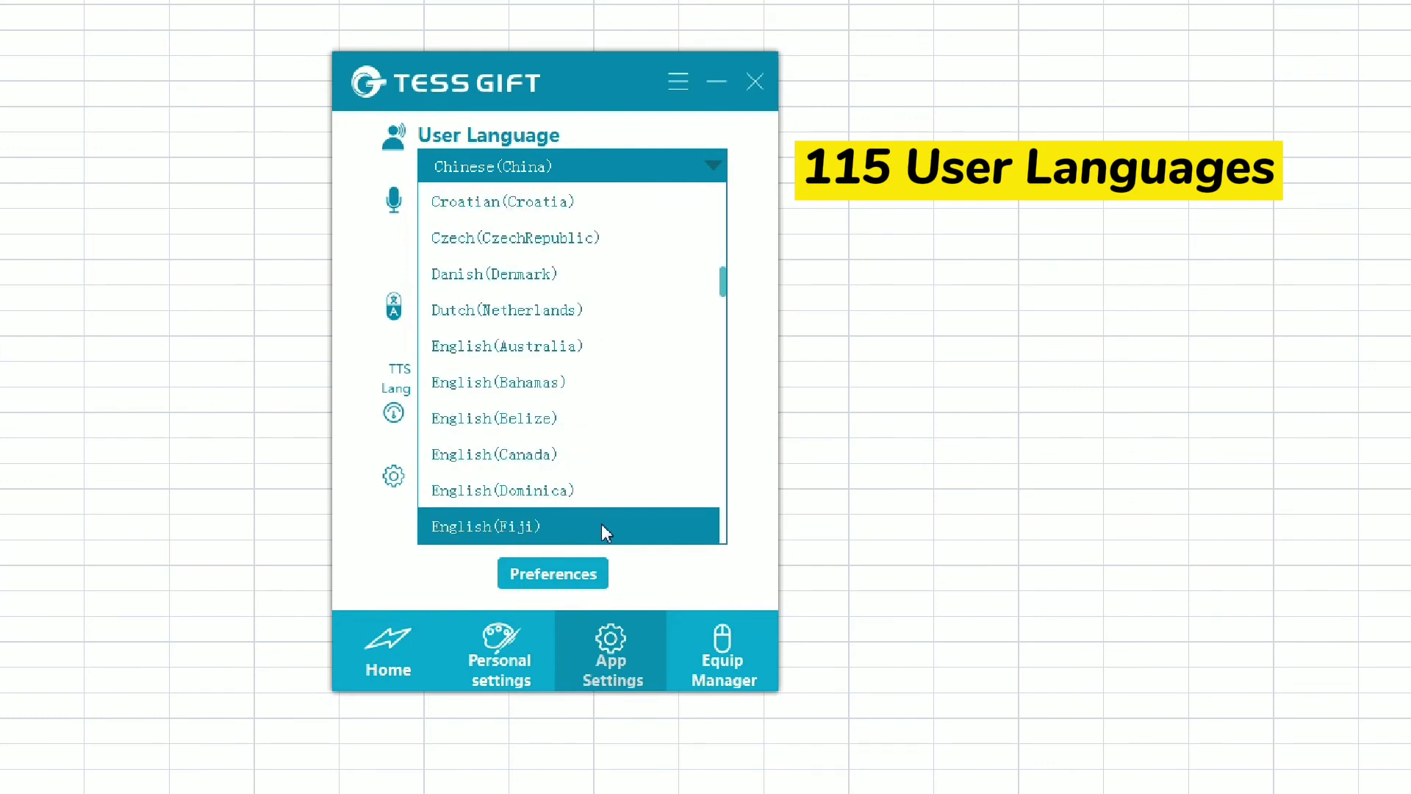
scroll(601, 524, "down", 2)
scroll(601, 523, "down", 1)
scroll(601, 523, "down", 1)
scroll(602, 523, "down", 1)
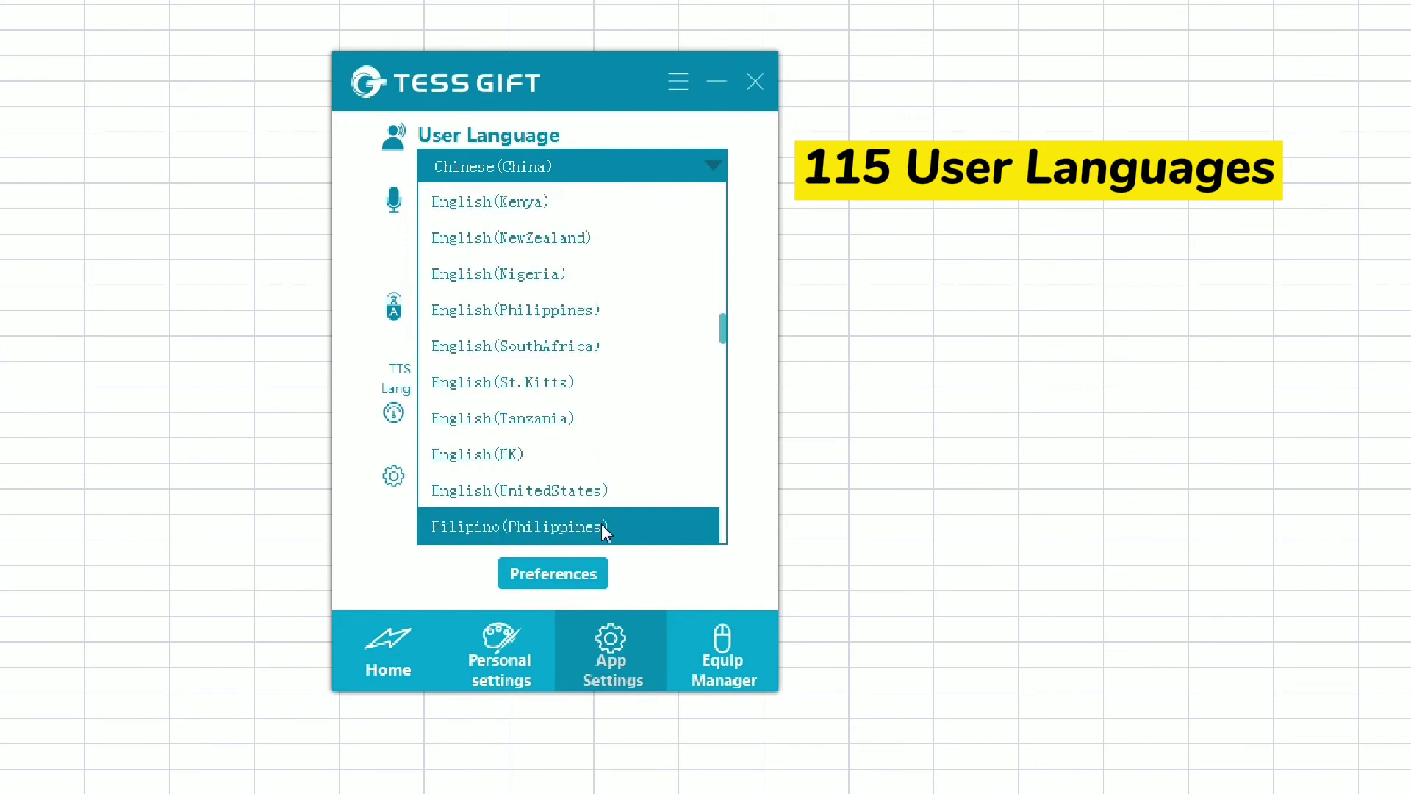
scroll(601, 523, "down", 2)
scroll(601, 524, "down", 1)
scroll(602, 524, "down", 2)
scroll(601, 523, "down", 1)
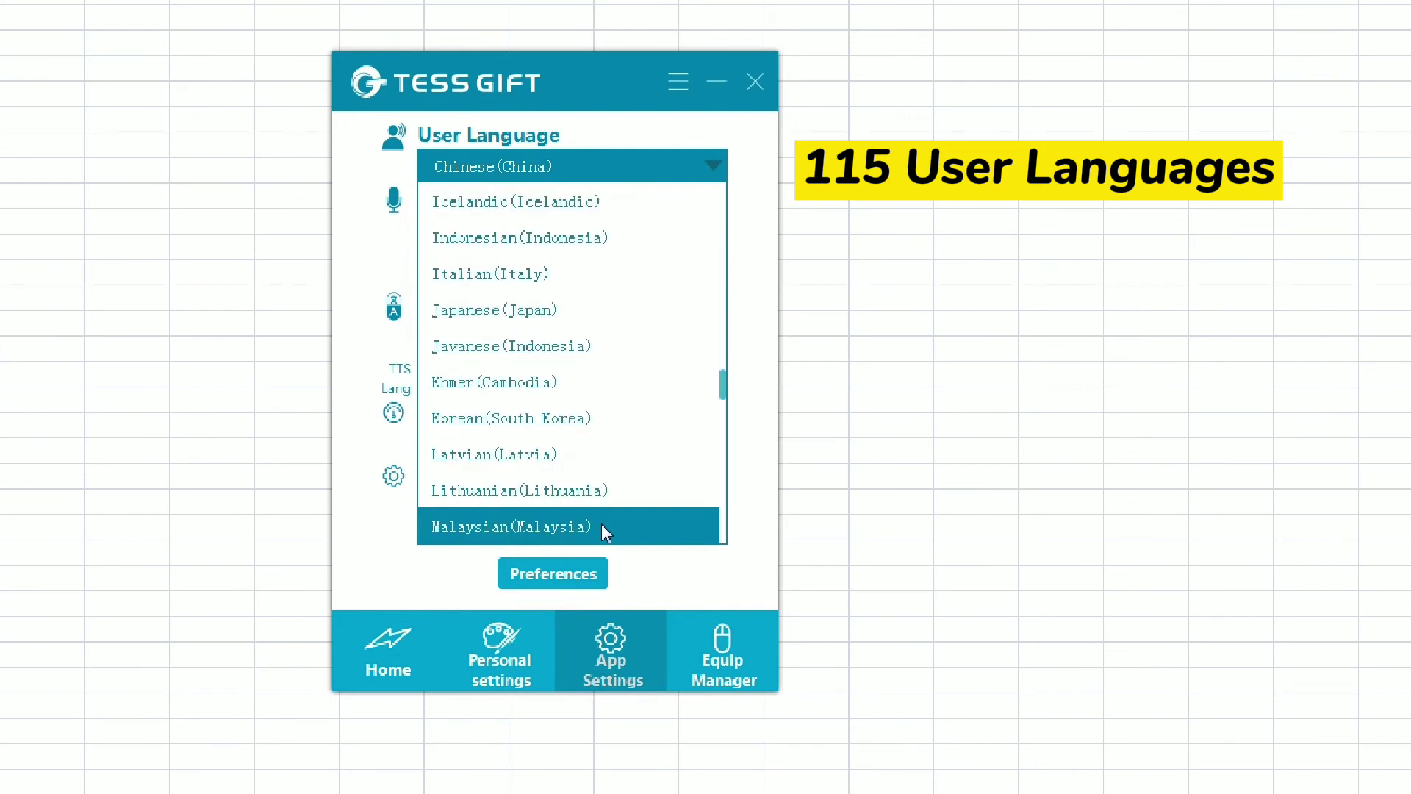
scroll(601, 523, "down", 1)
scroll(601, 523, "down", 2)
scroll(602, 523, "down", 2)
scroll(601, 524, "down", 1)
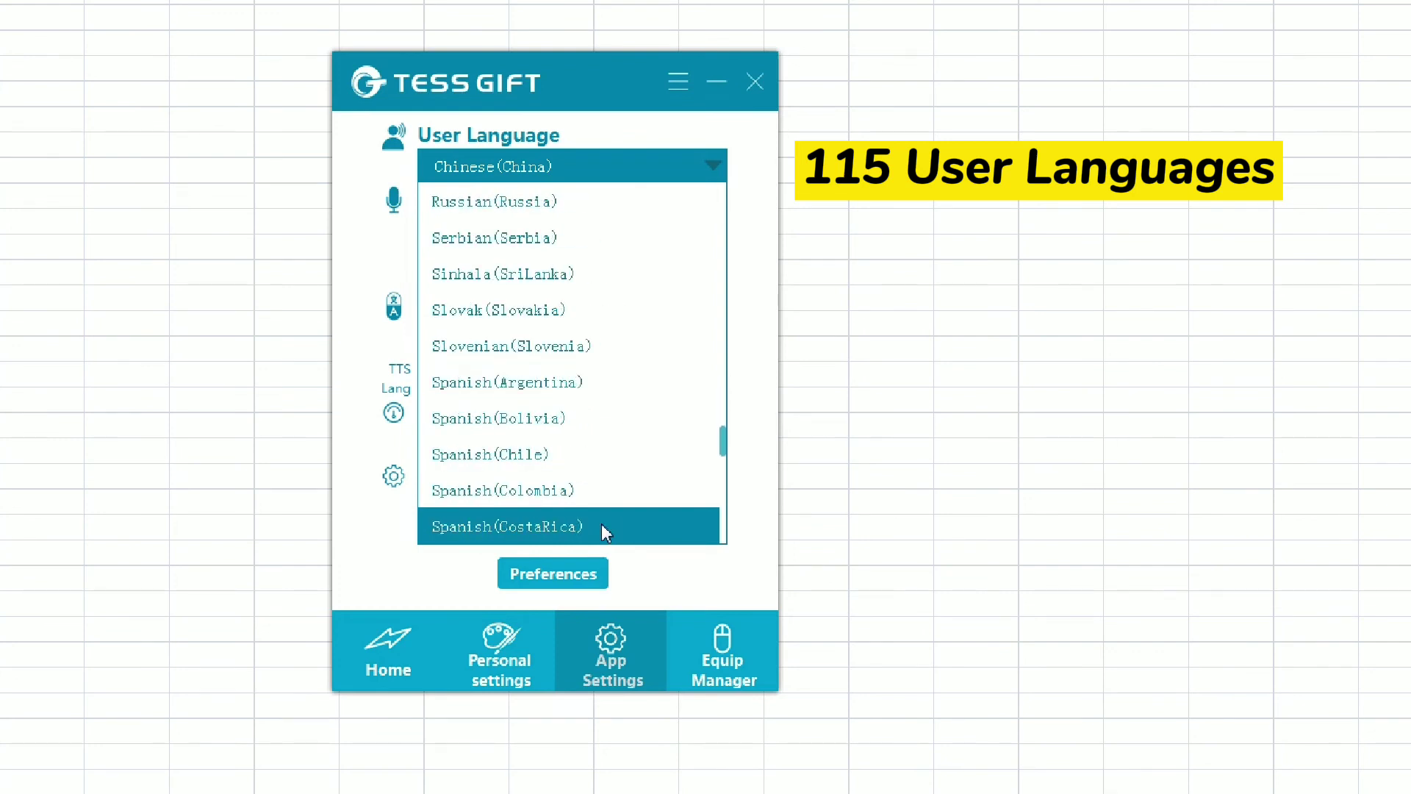
scroll(601, 523, "down", 1)
scroll(602, 524, "down", 1)
scroll(602, 523, "down", 2)
scroll(601, 524, "down", 1)
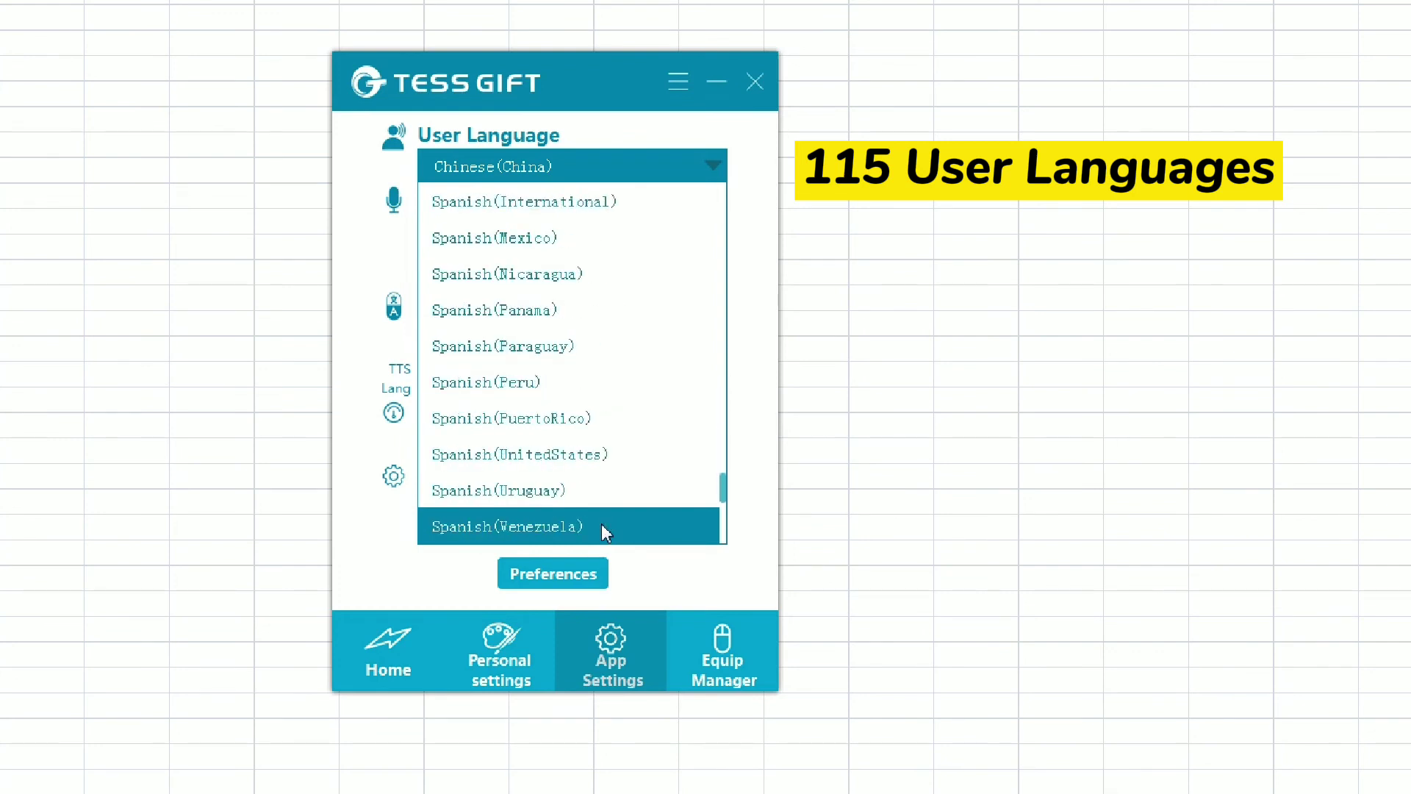
scroll(601, 524, "down", 1)
scroll(601, 523, "down", 1)
scroll(601, 523, "down", 1)
scroll(601, 524, "down", 1)
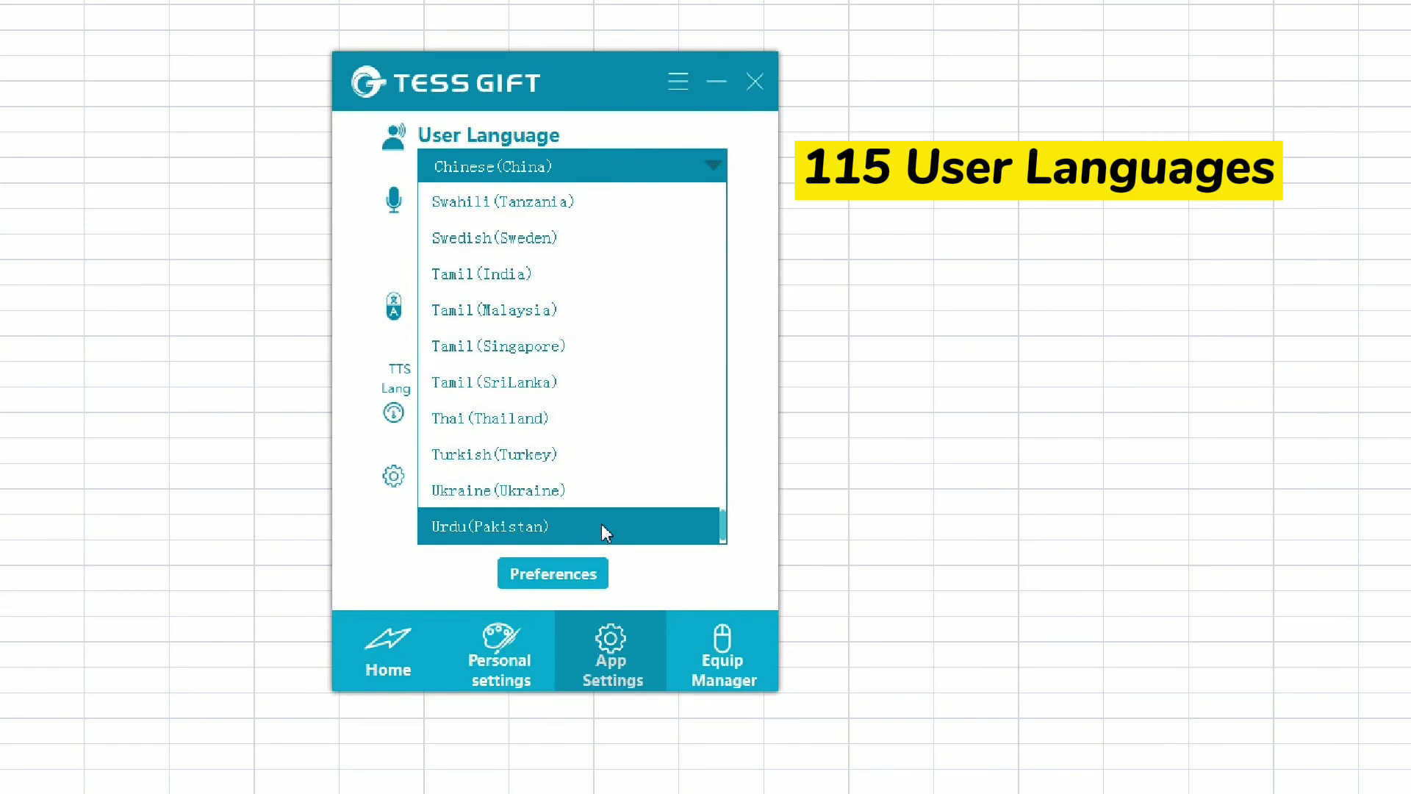
scroll(601, 523, "down", 1)
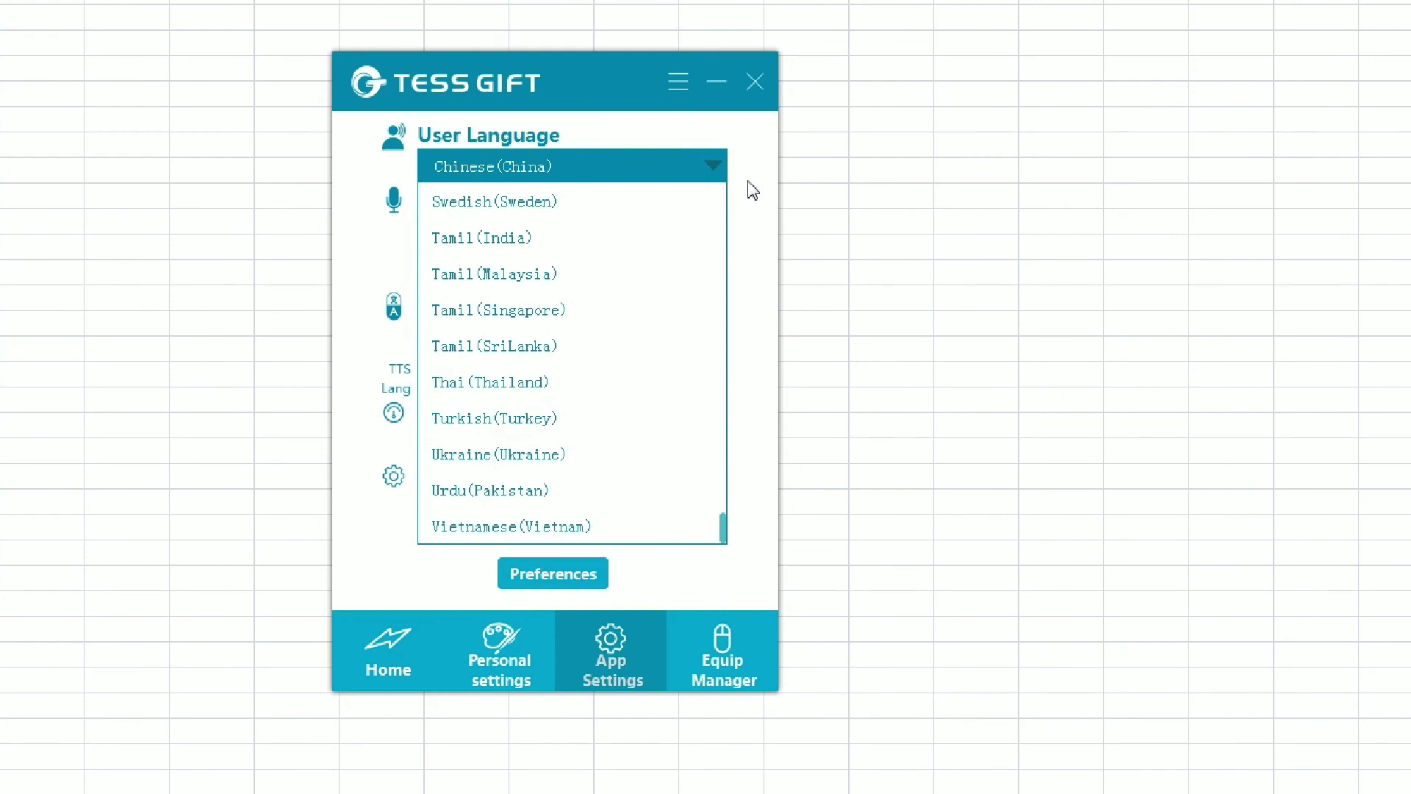
left_click(752, 190)
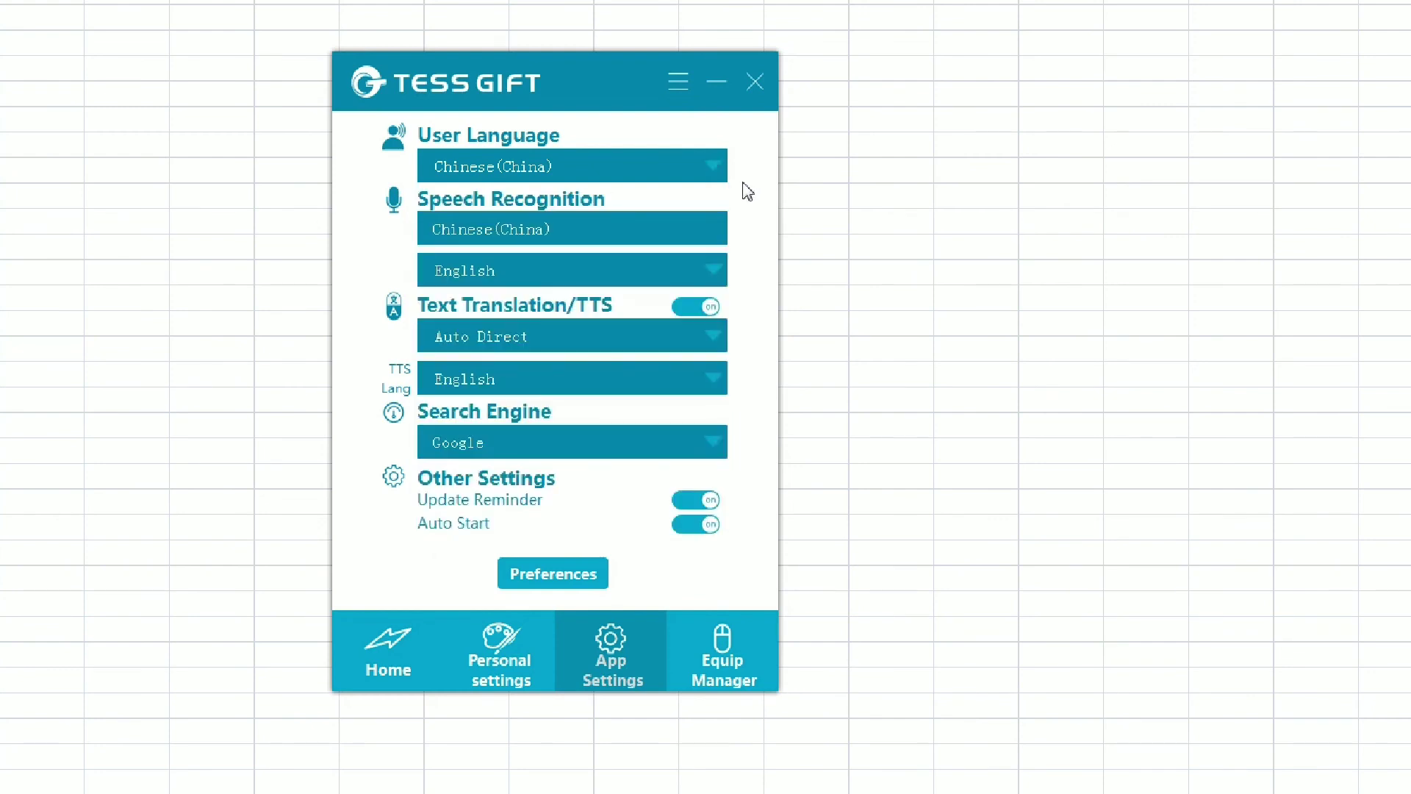
left_click(716, 272)
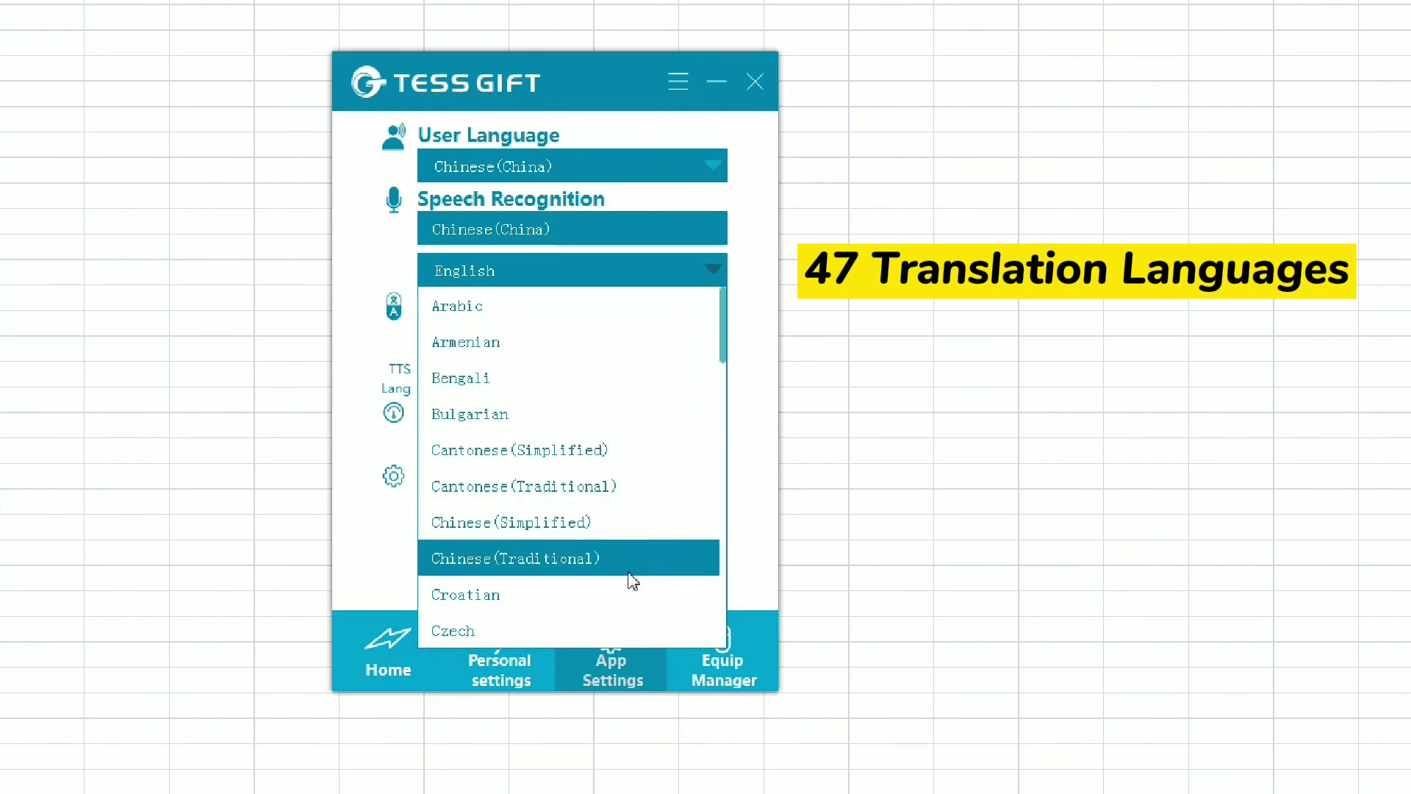
scroll(607, 632, "down", 1)
scroll(606, 632, "down", 2)
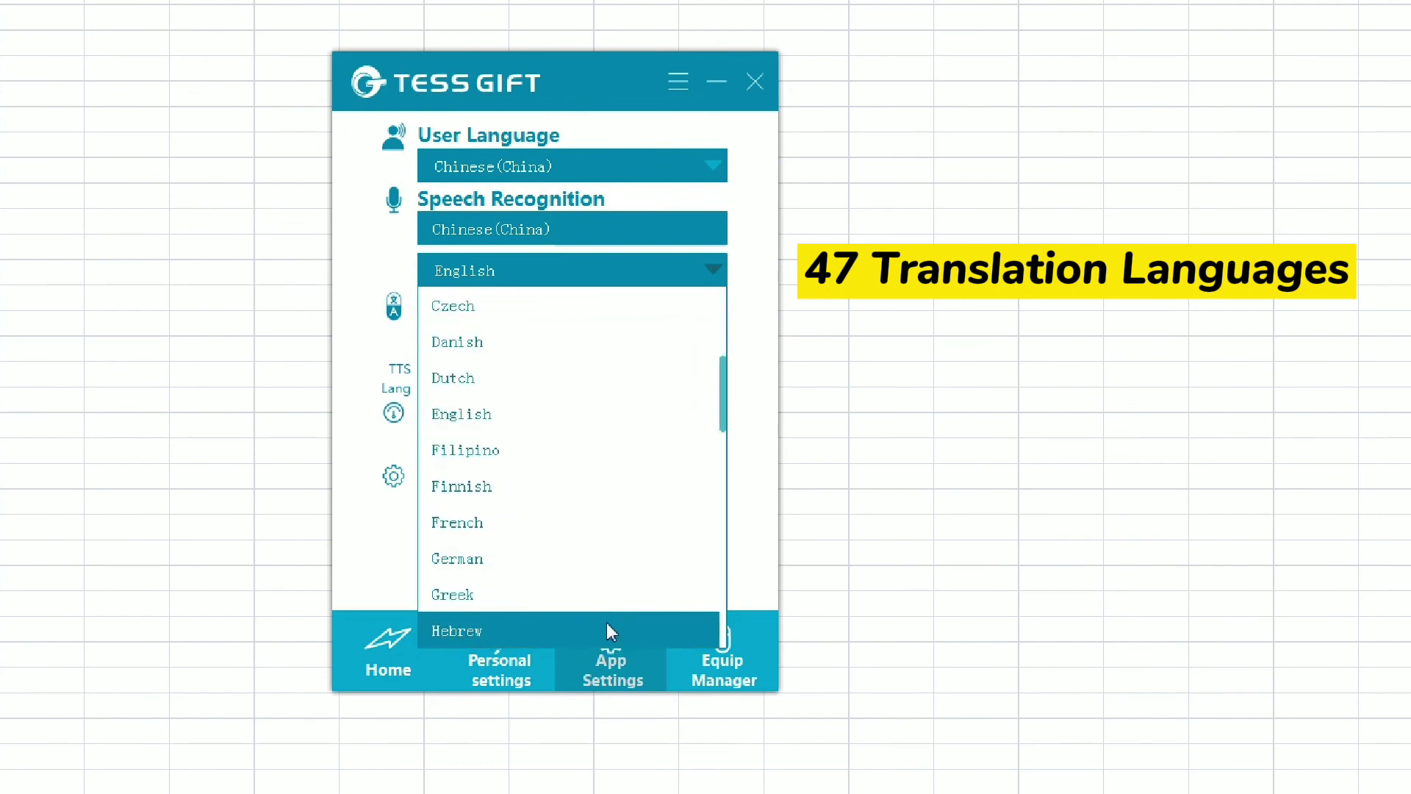
scroll(606, 632, "down", 1)
scroll(607, 633, "down", 1)
scroll(608, 632, "down", 1)
scroll(607, 632, "down", 2)
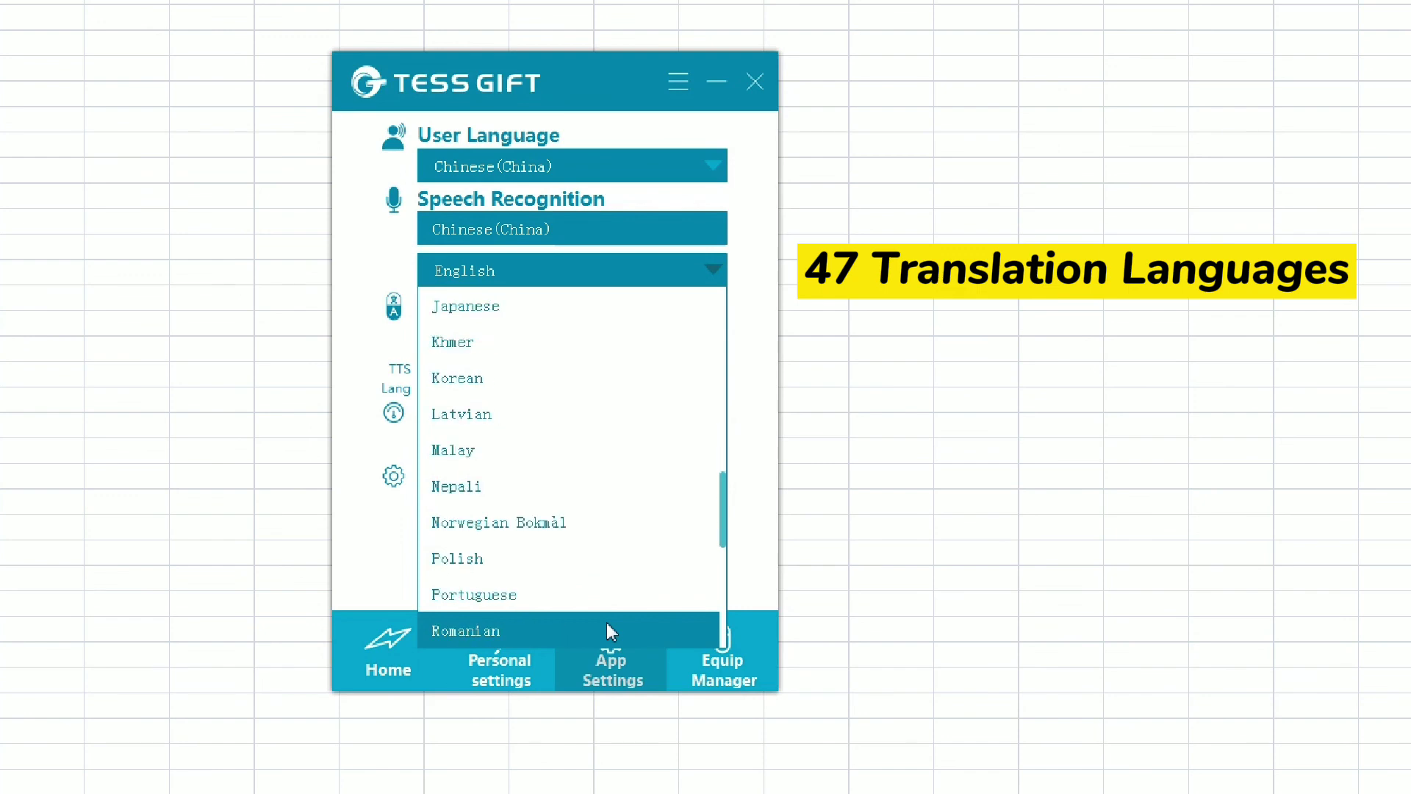
scroll(607, 632, "down", 1)
scroll(607, 632, "down", 2)
scroll(606, 632, "down", 1)
scroll(606, 632, "down", 1)
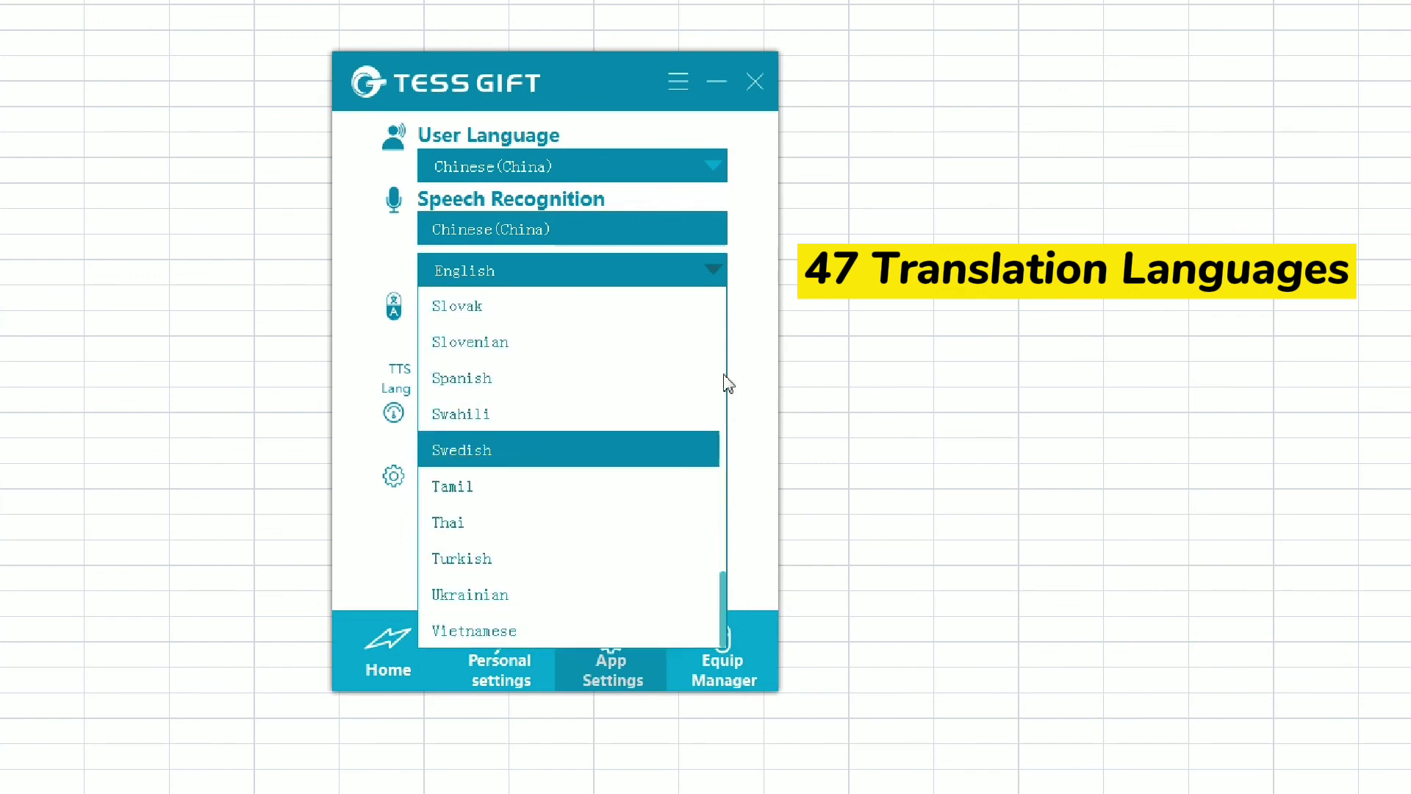
left_click(750, 189)
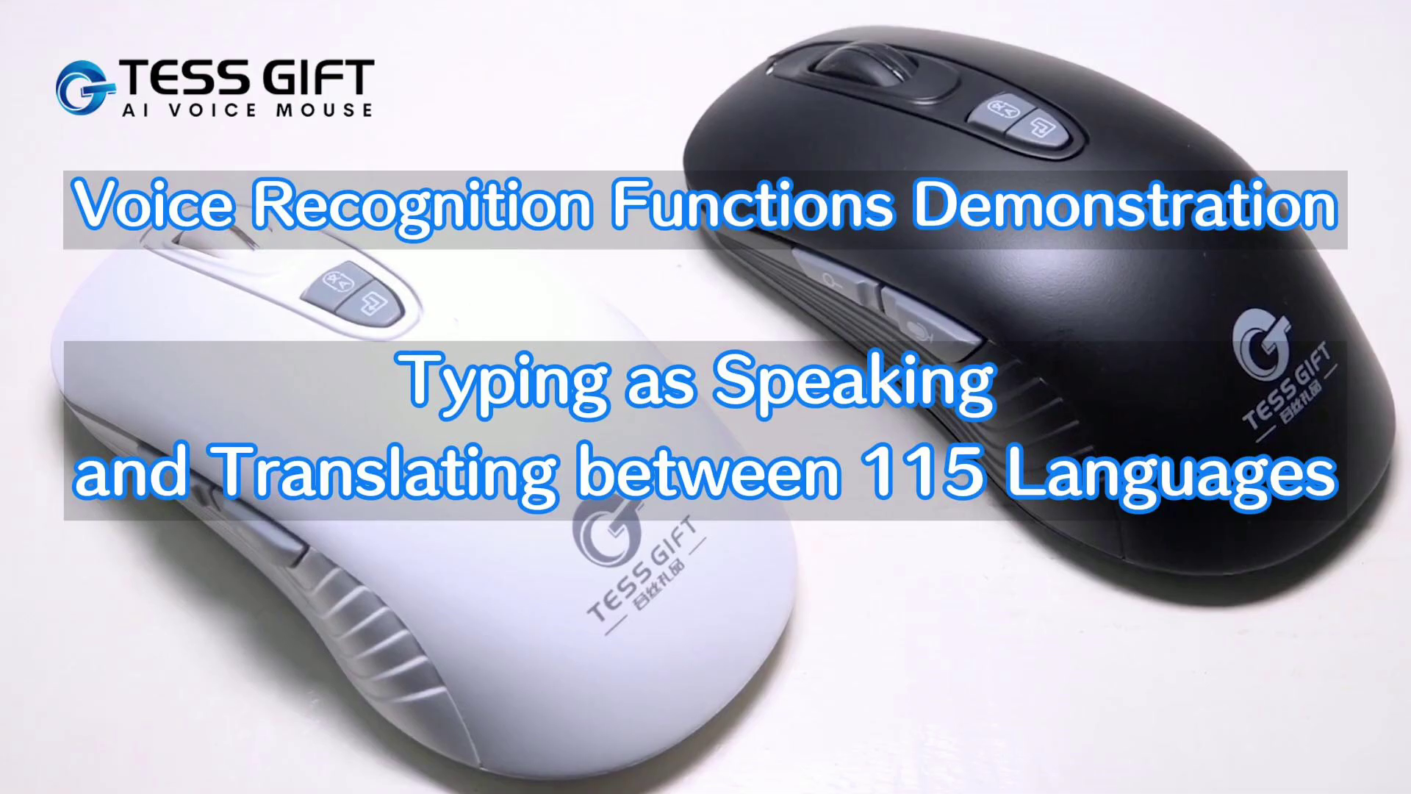